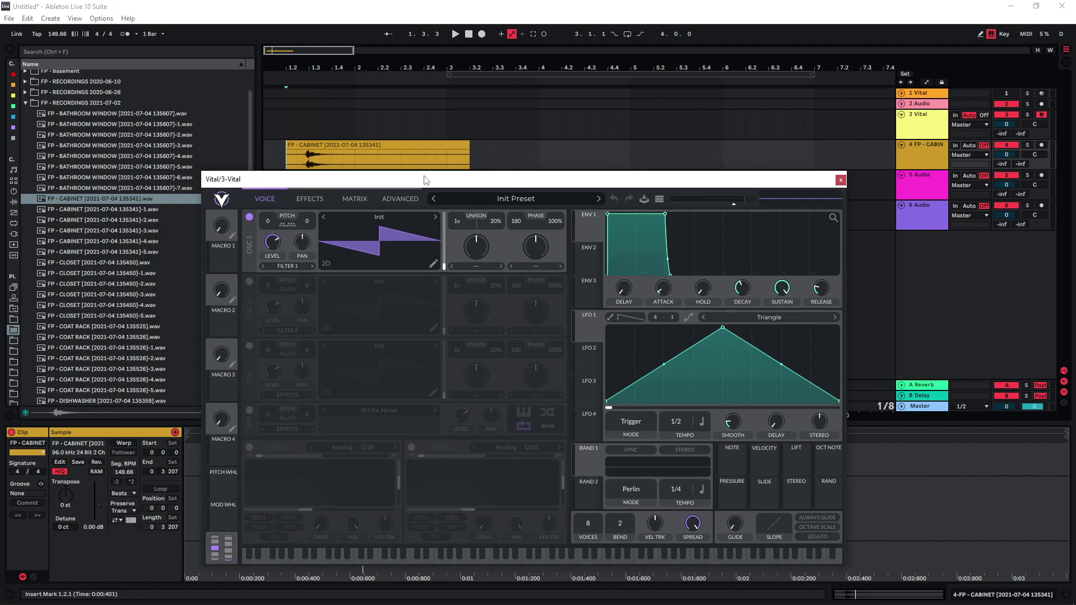
Step: Enable Vital's sampler section and play the FP - CABINET clip on the arrangement from 1.2.1
click(250, 410)
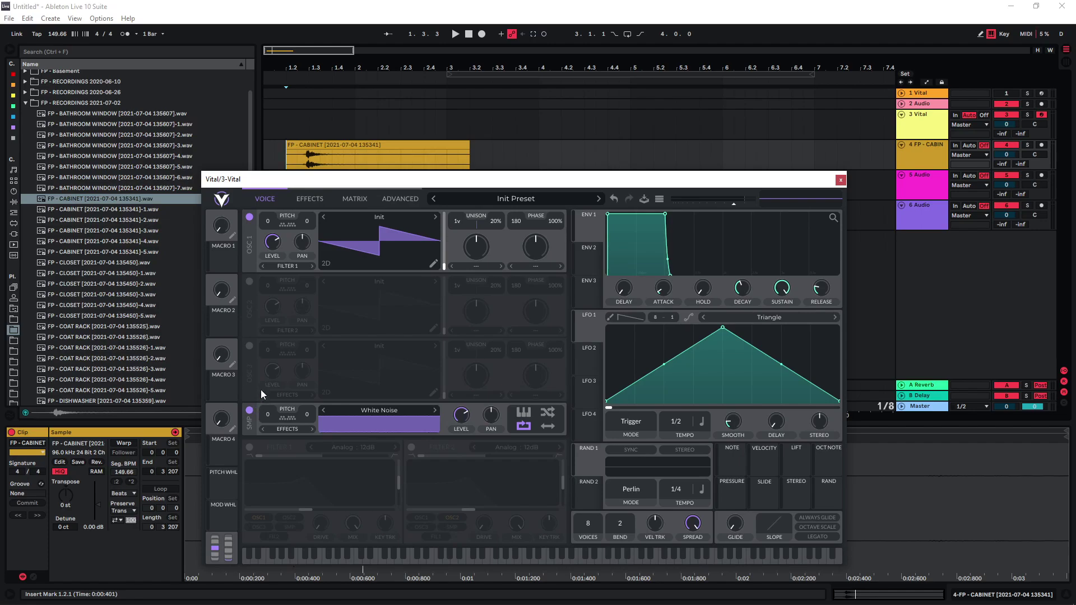
mouse_move(283, 68)
mouse_down()
mouse_move(290, 106)
mouse_move(304, 116)
mouse_up()
click(360, 157)
key(space)
key(space)
Step: Trim the silence from the start of the FP - CABINET clip and delete all of its audio after 1.4.3
click(318, 145)
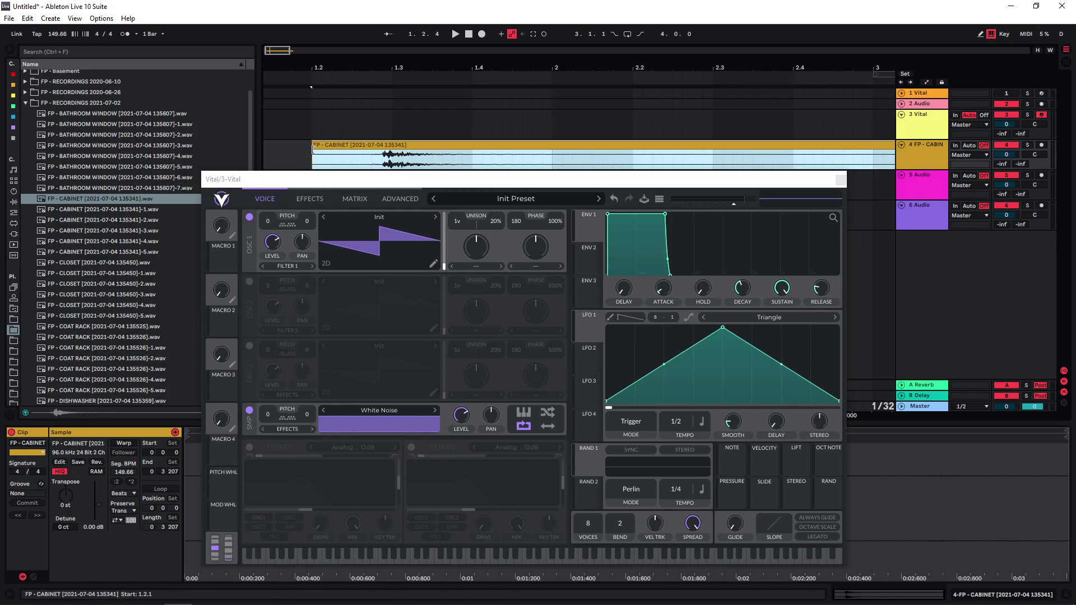
drag(312, 145, 327, 147)
drag(522, 157, 613, 157)
key(Delete)
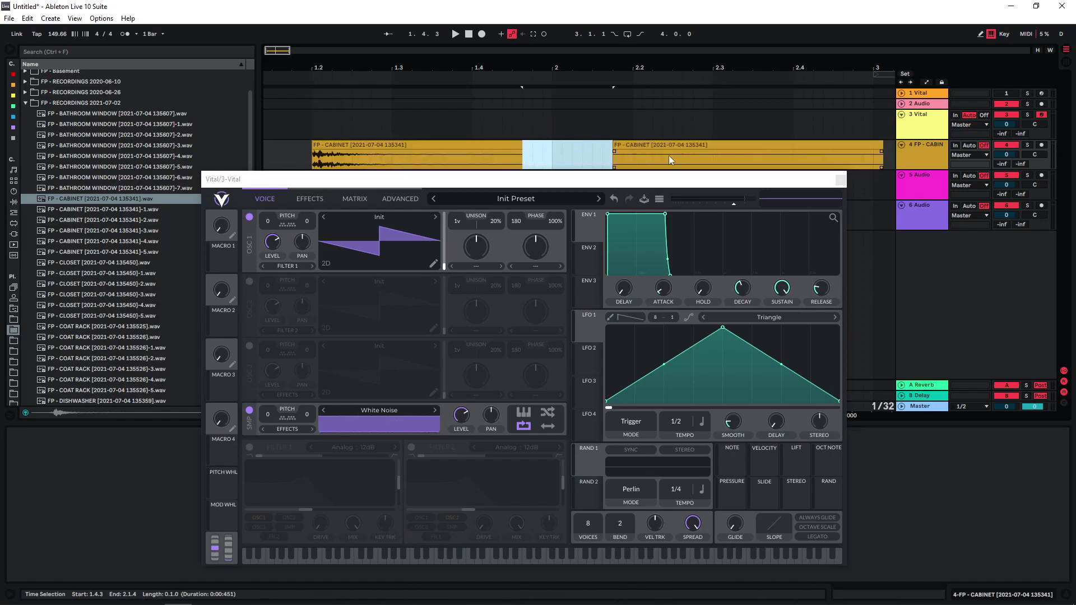
click(664, 145)
key(Delete)
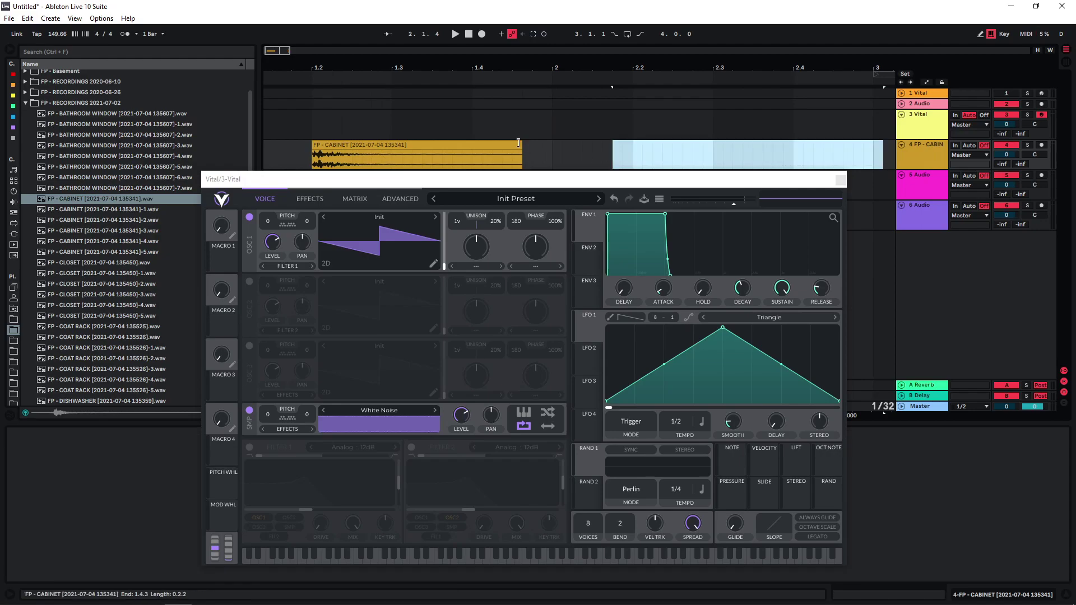
Step: Shorten the end of the cabinet clip to 1.4.1 and play it back
drag(521, 145, 472, 146)
click(303, 166)
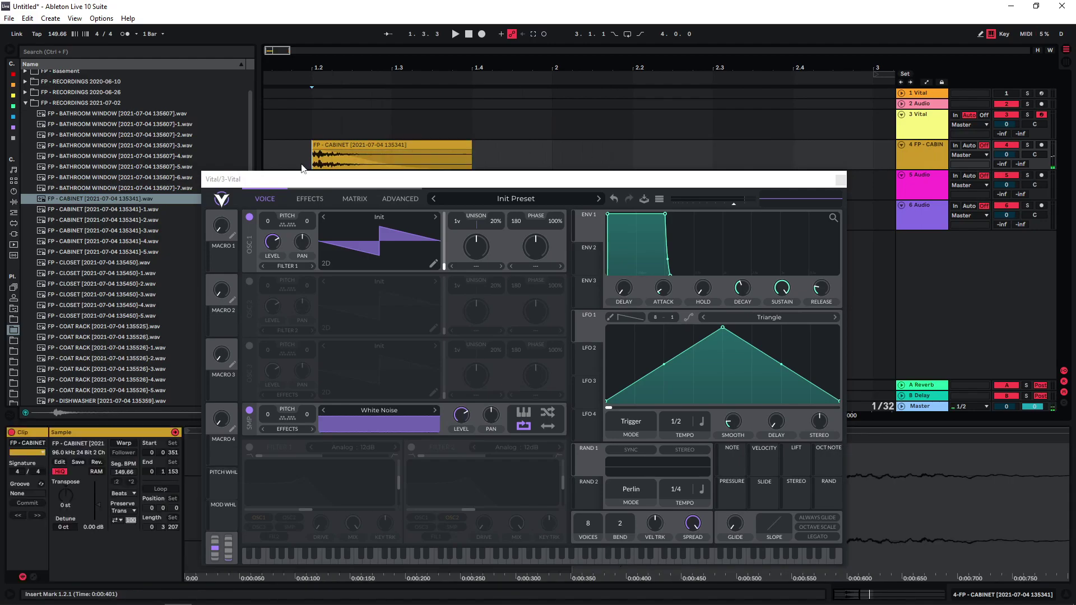
key(space)
Step: Crop the trimmed cabinet clip and load it into Vital's sampler in place of White Noise
right_click(342, 146)
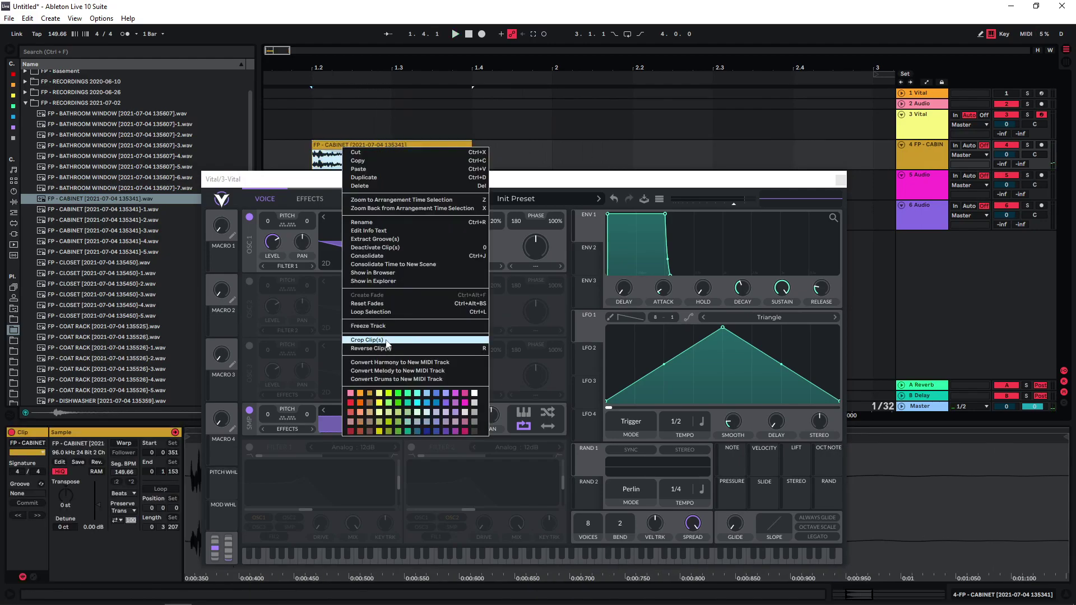
click(386, 340)
drag(329, 145, 376, 420)
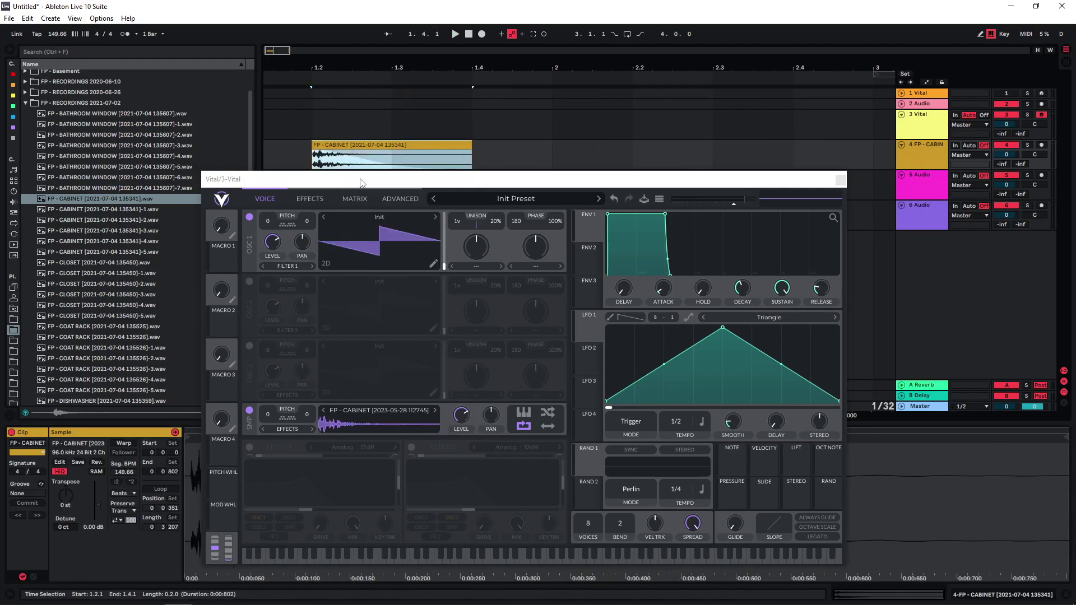
drag(361, 182, 371, 86)
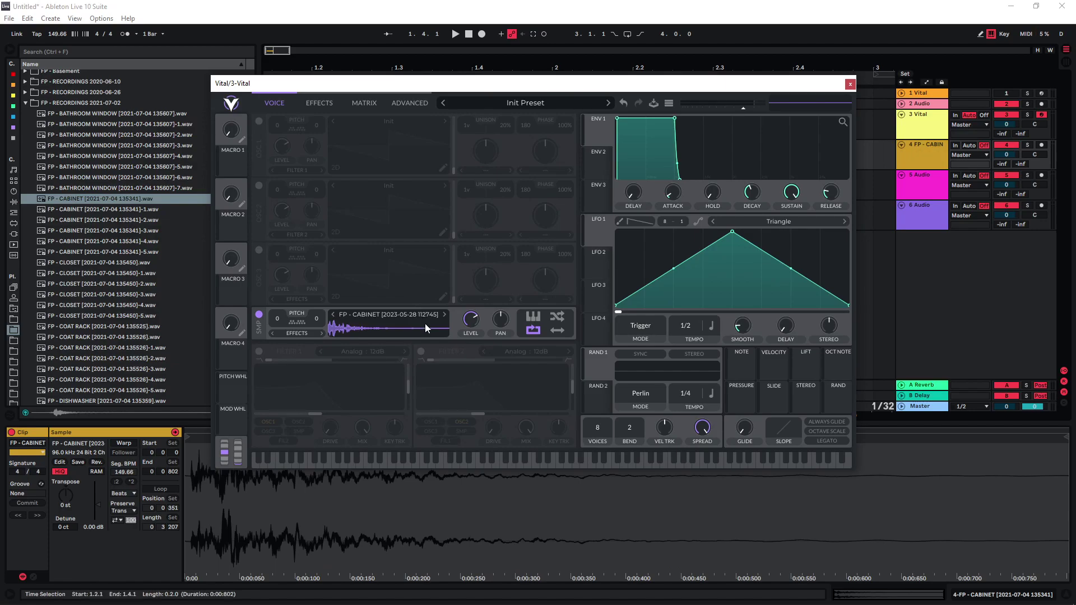
Step: Audition the cabinet sample and raise the sampler level to maximum
key(a)
drag(471, 321, 471, 294)
key(a)
drag(396, 95, 402, 110)
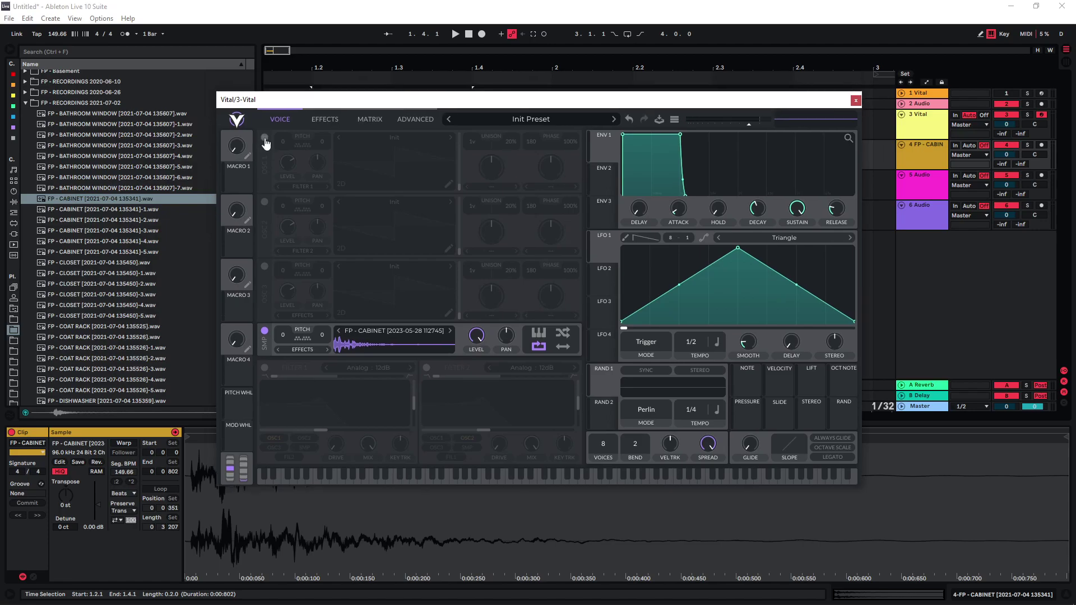
Step: Enable oscillator 1 and load the Basic Shapes wavetable into it
click(265, 139)
click(388, 136)
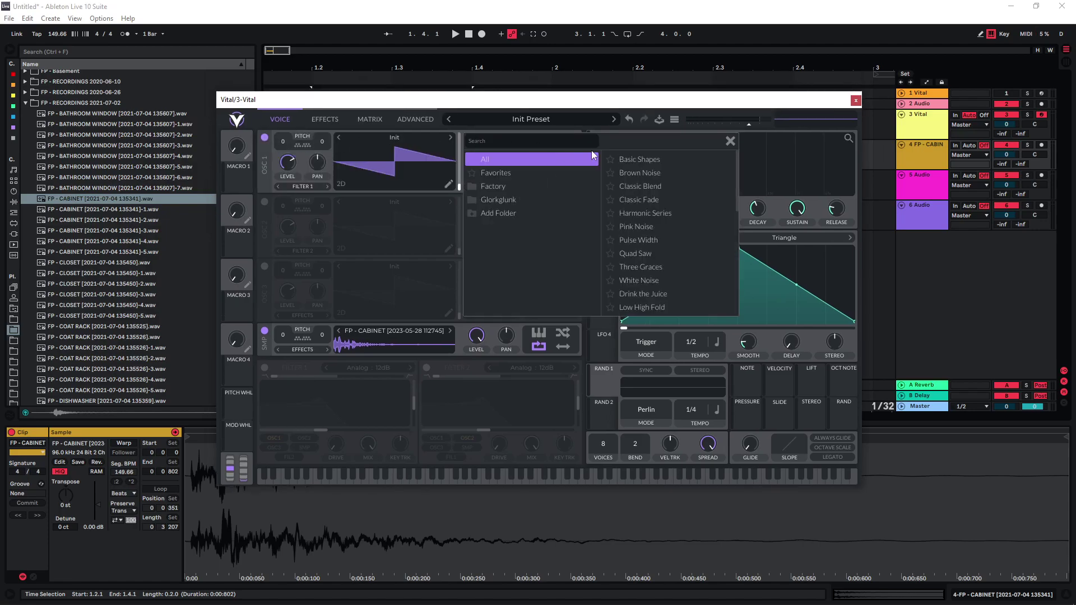
click(653, 159)
click(654, 159)
Step: Assign LFO 1 to oscillator 1's level with an amount of 1.000 and lower the base level to minimum
drag(604, 250, 285, 168)
drag(286, 168, 290, 225)
drag(288, 186, 287, 134)
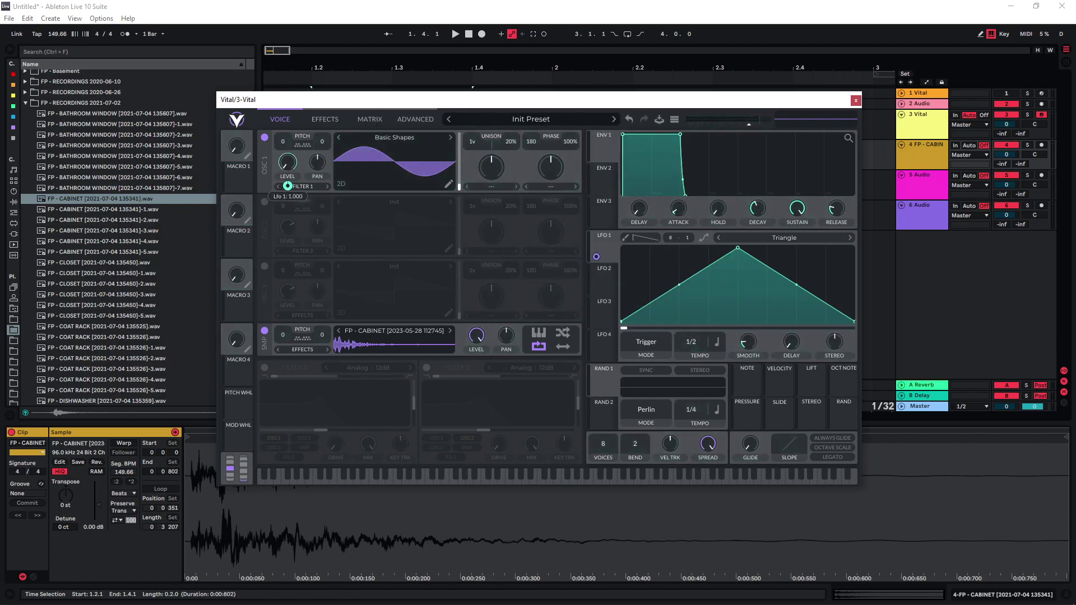
Step: Shape LFO 1 in Envelope mode as an outward-bowed decay reaching zero halfway through the cycle, auditioning low notes with the sampler off
drag(737, 247, 598, 237)
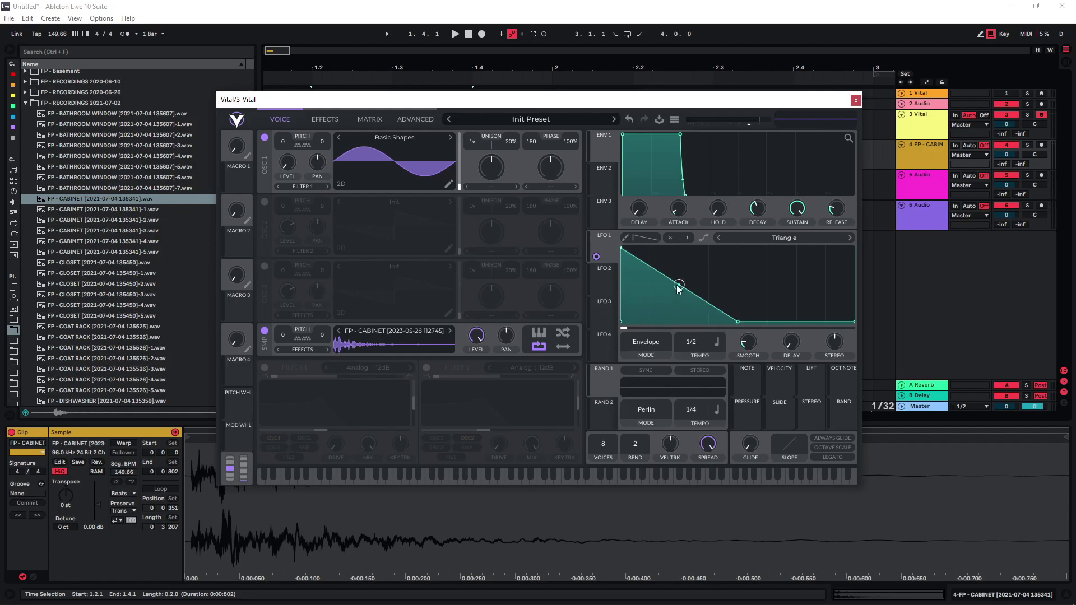
drag(677, 286, 678, 295)
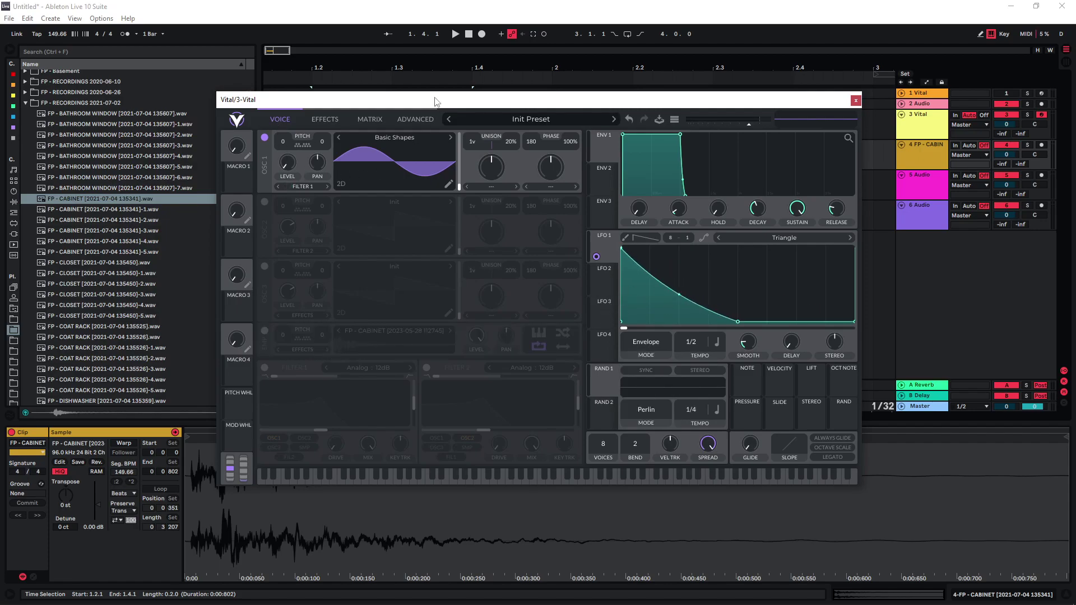
key(s)
key(z)
key(z)
key(z)
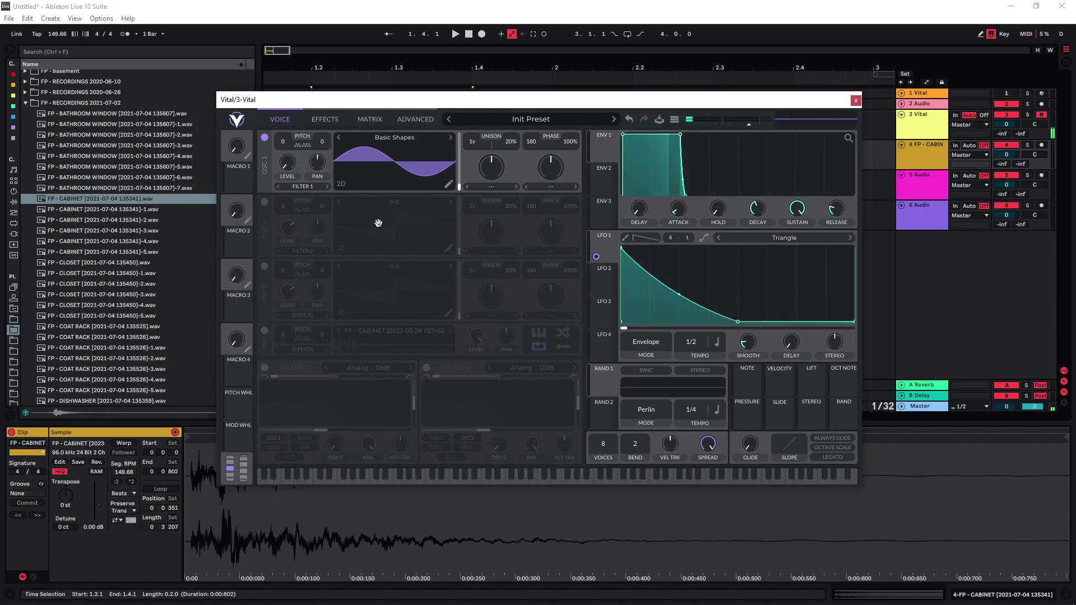
key(s)
key(s)
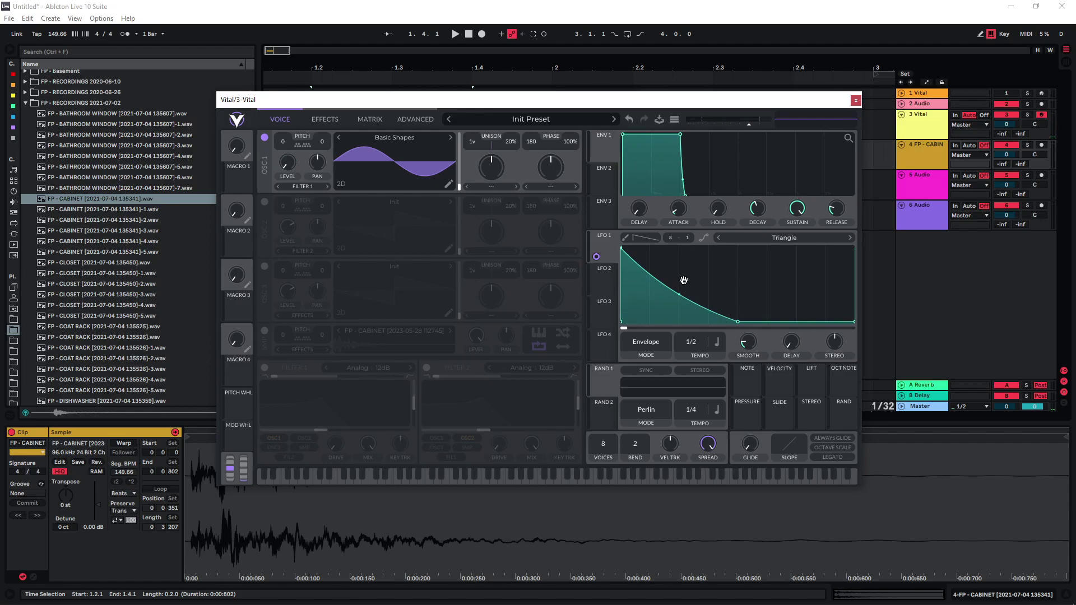
drag(679, 294, 677, 250)
key(s)
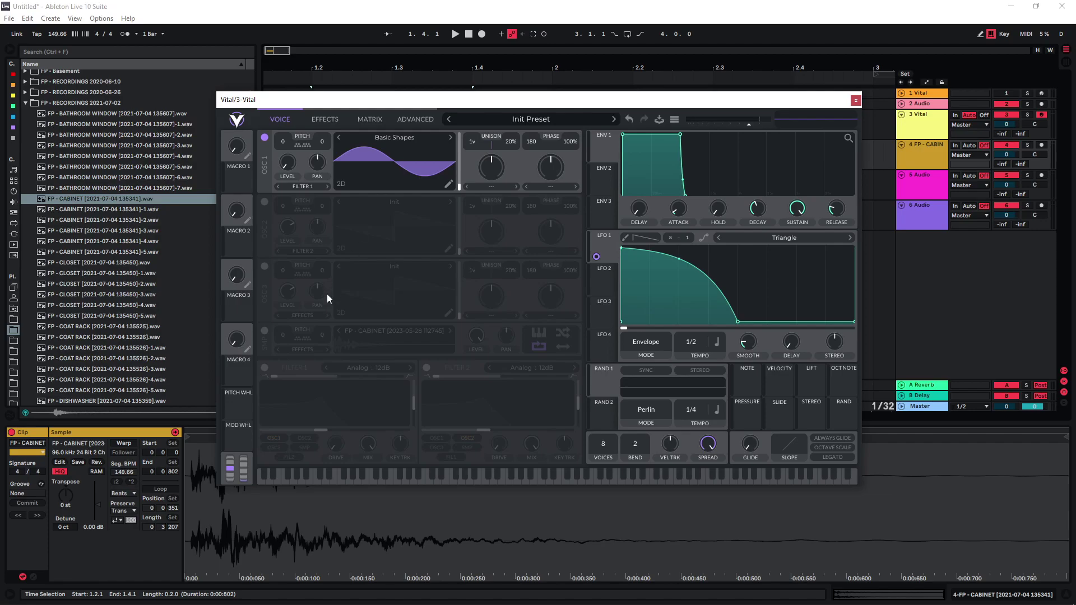
Step: Enable oscillator 2 and turn off oscillator 1 and the sampler so that only oscillator 2 plays
click(265, 331)
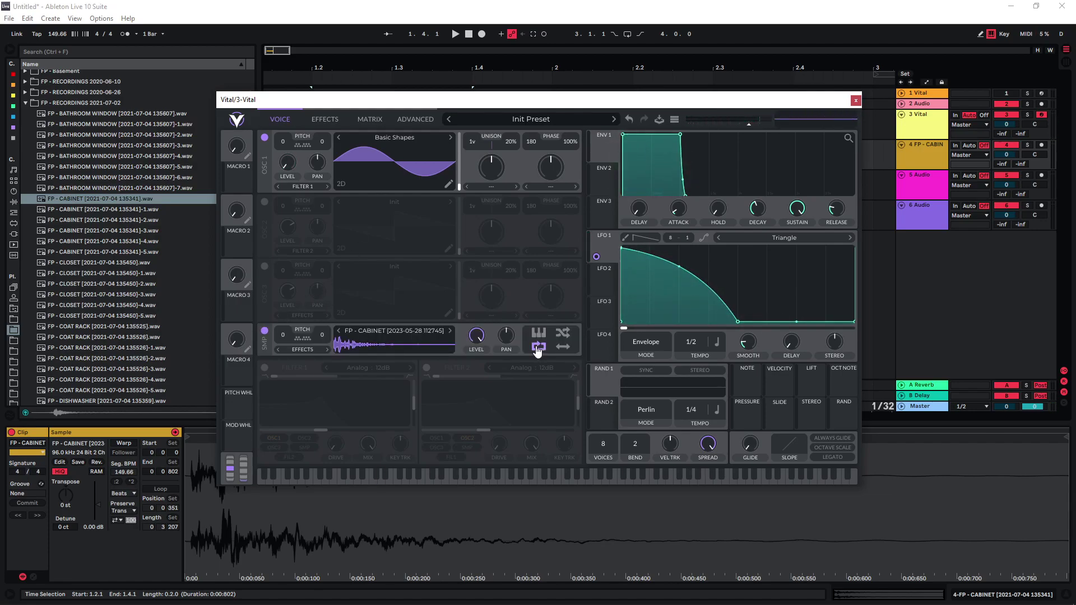
click(264, 202)
click(265, 137)
click(264, 331)
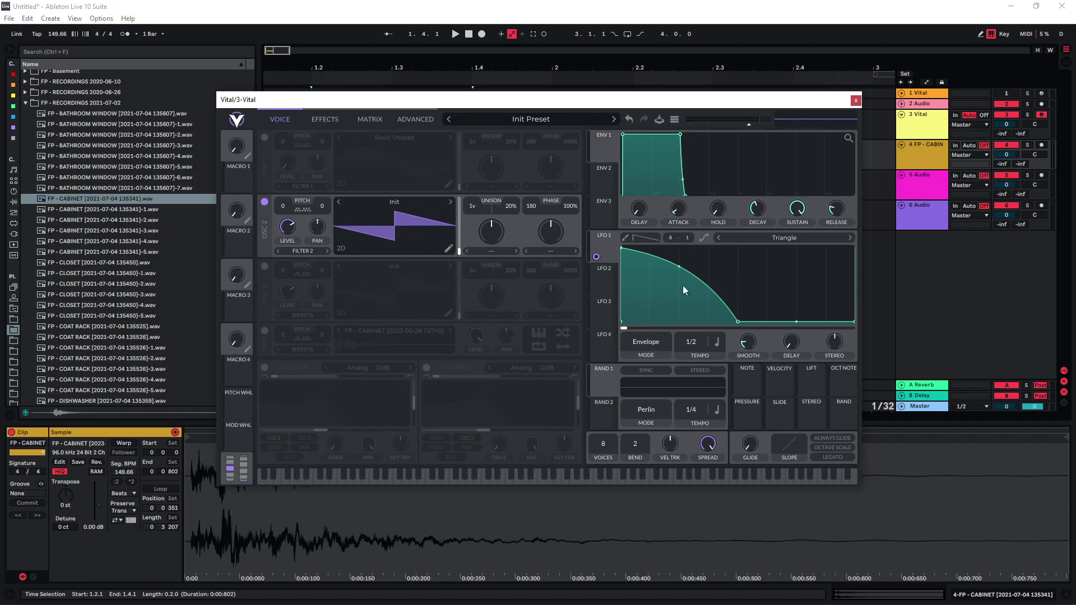
Step: Assign LFO 2 to oscillator 2's level and shape it in Envelope mode as a short decay at the start of the cycle
click(605, 271)
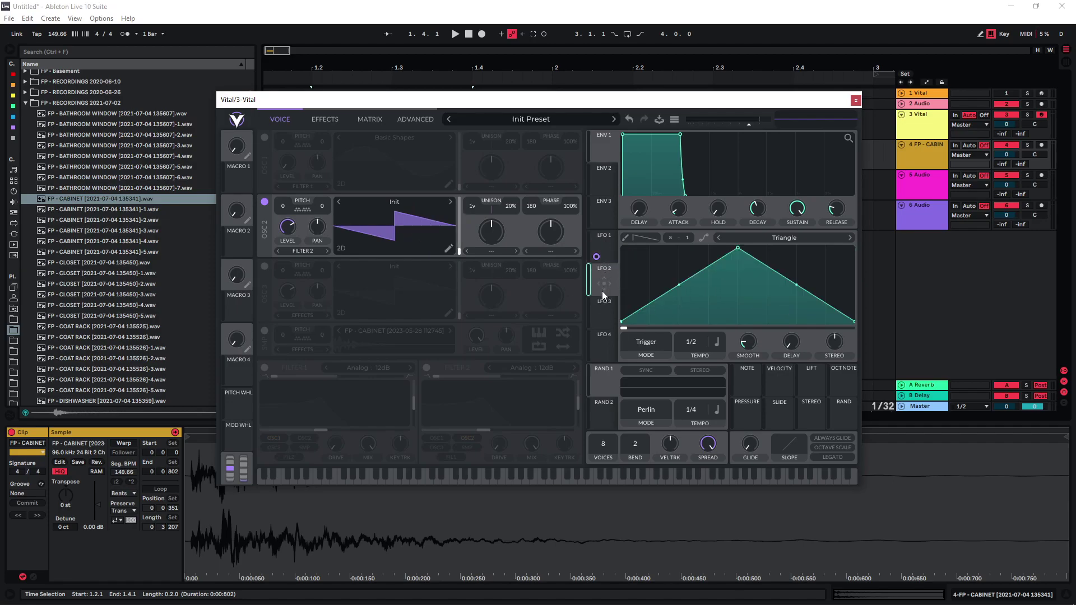
drag(606, 284, 288, 224)
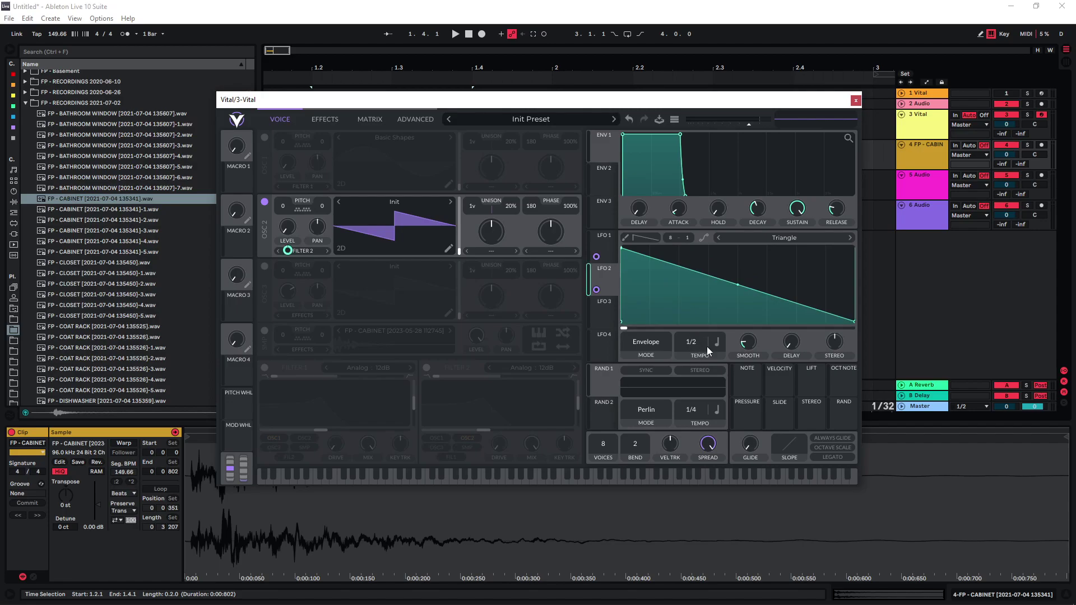
drag(737, 285, 649, 322)
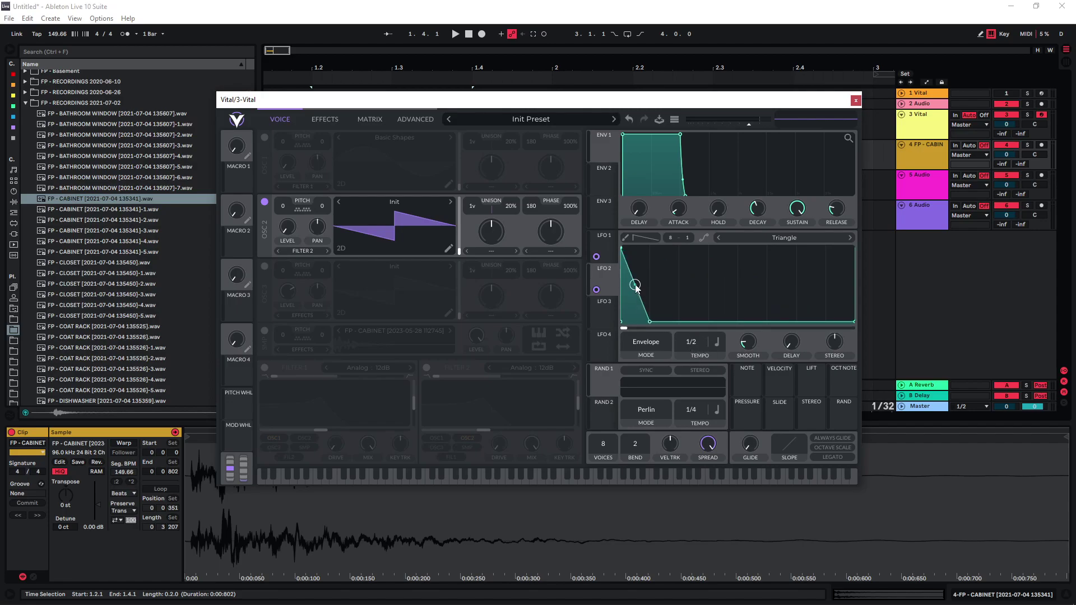
Step: Modulate oscillator 2's pitch with LFO 3, shaped as a very steep initial decay, using an amount of about 41
drag(635, 285, 290, 198)
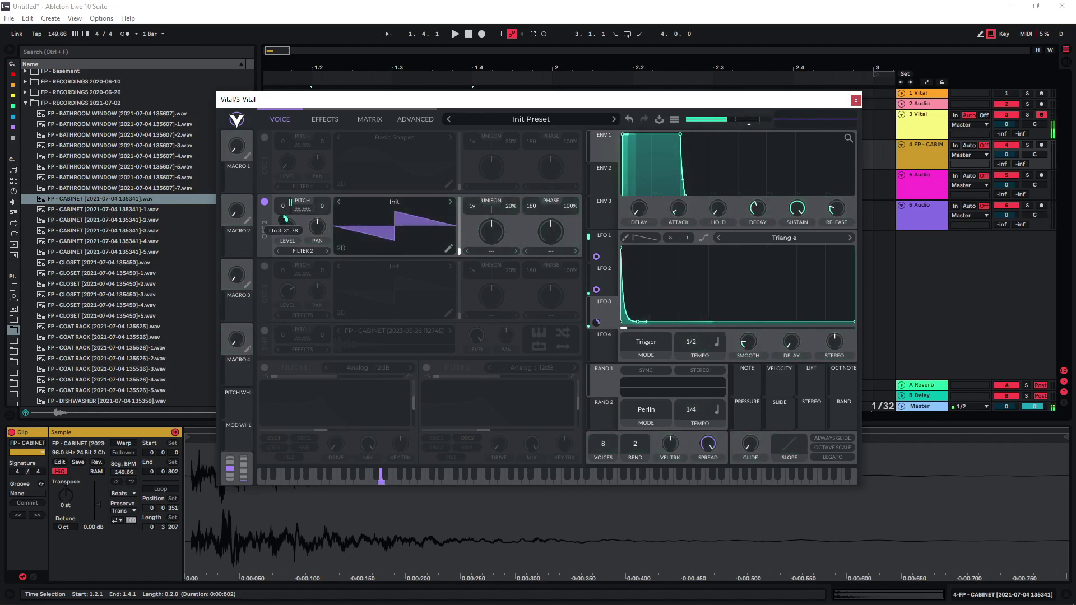
drag(284, 221, 284, 229)
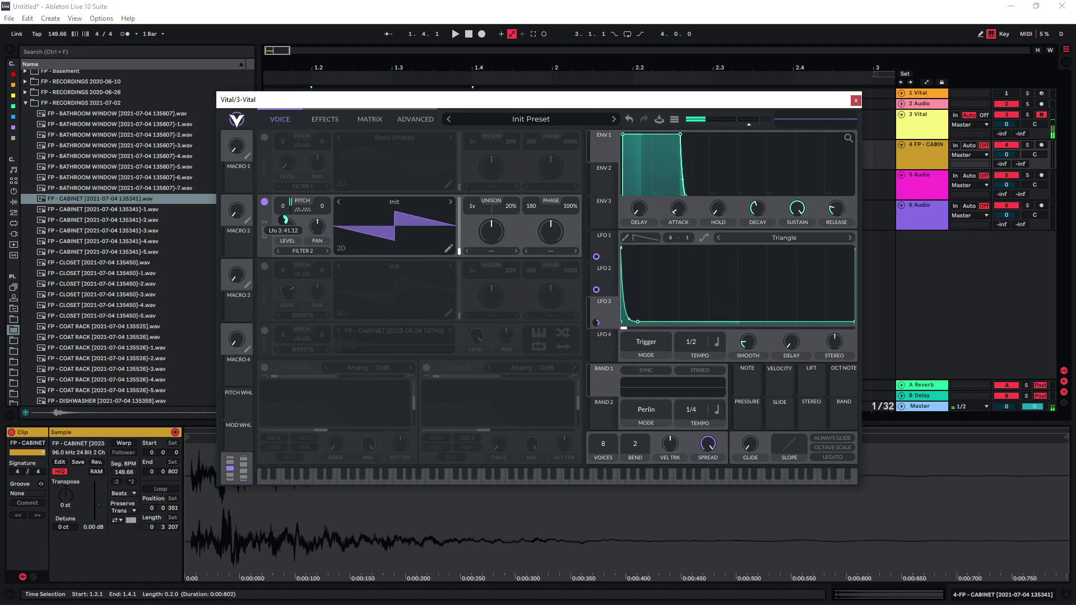
Step: Turn the sampler and oscillator 1 back on alongside oscillator 2, keeping oscillator 2's Init wavetable
click(265, 331)
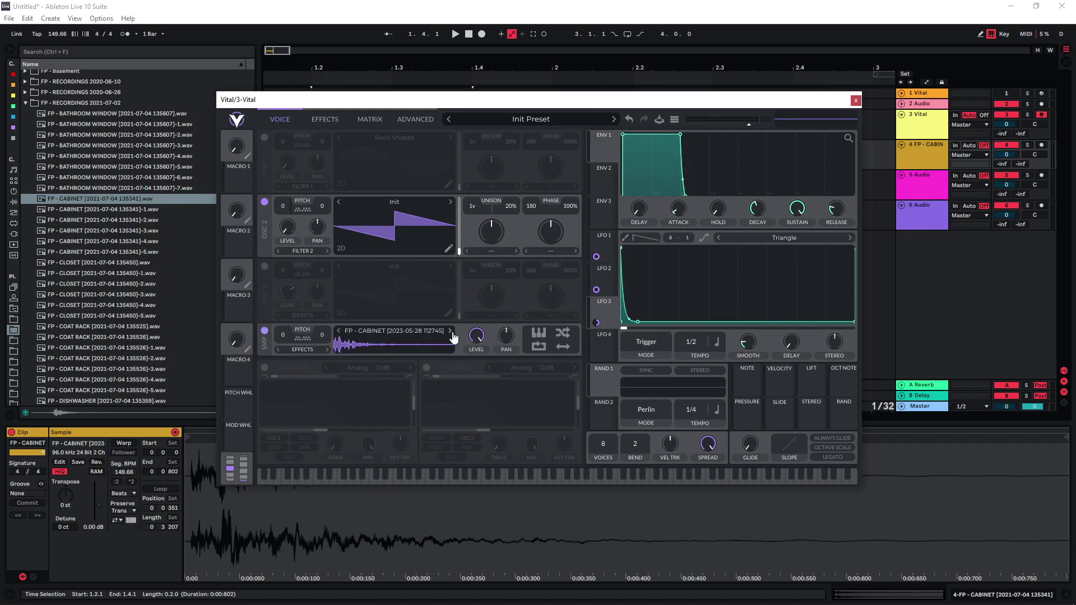
click(264, 202)
click(264, 202)
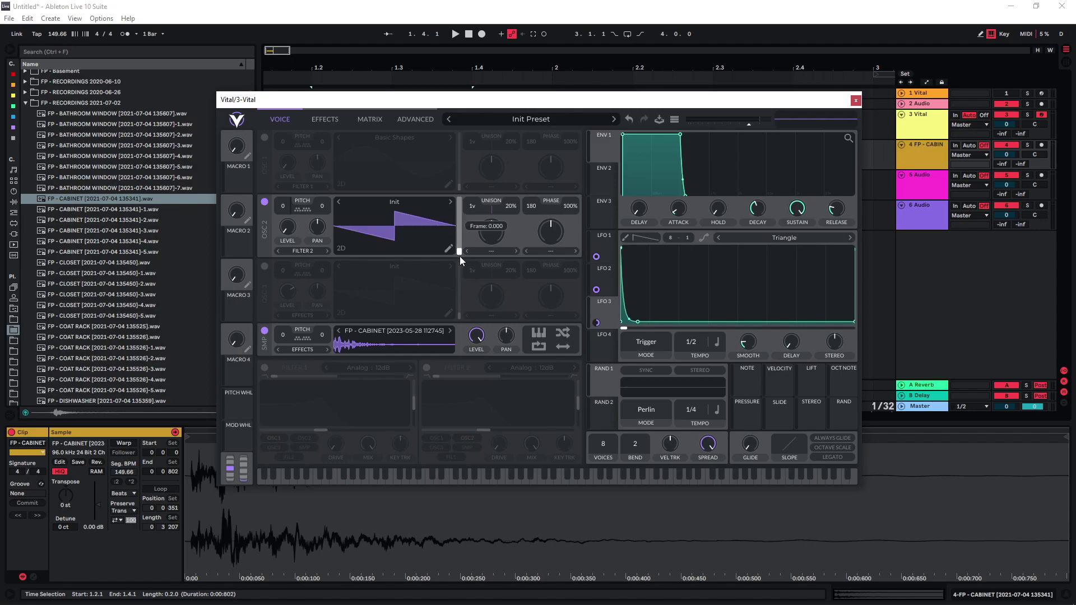
click(395, 204)
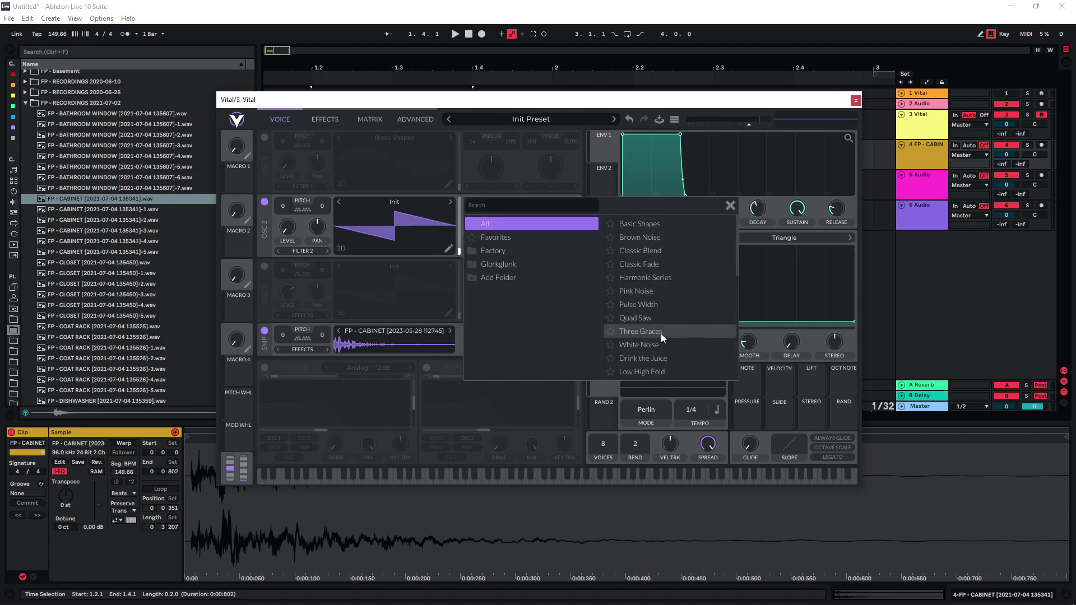
click(264, 137)
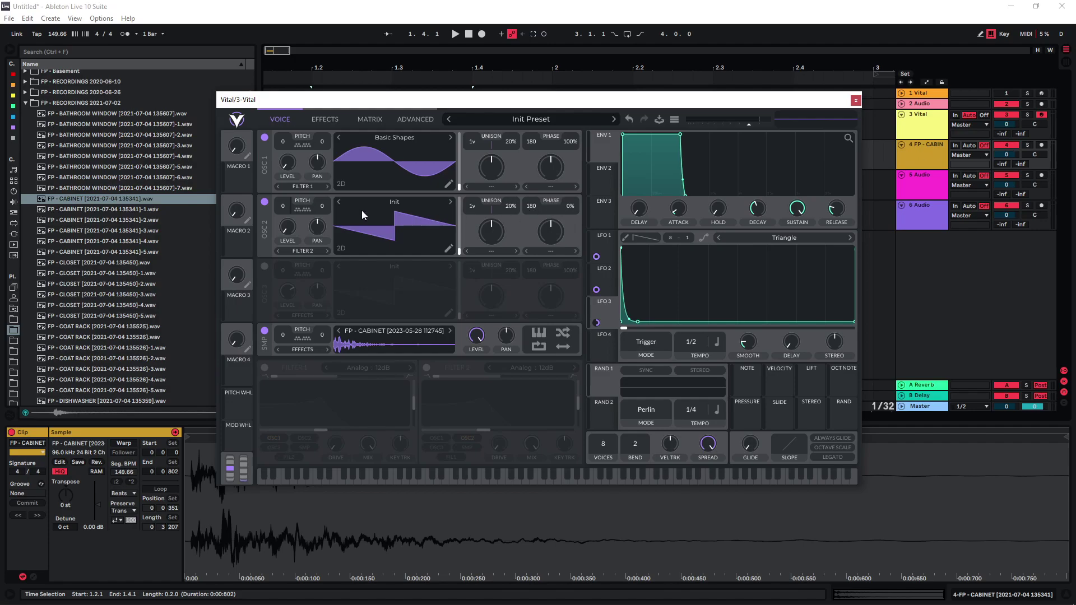
Step: Enable the Multiband compressor effect, raise its attack, and return to the oscillator view
click(325, 120)
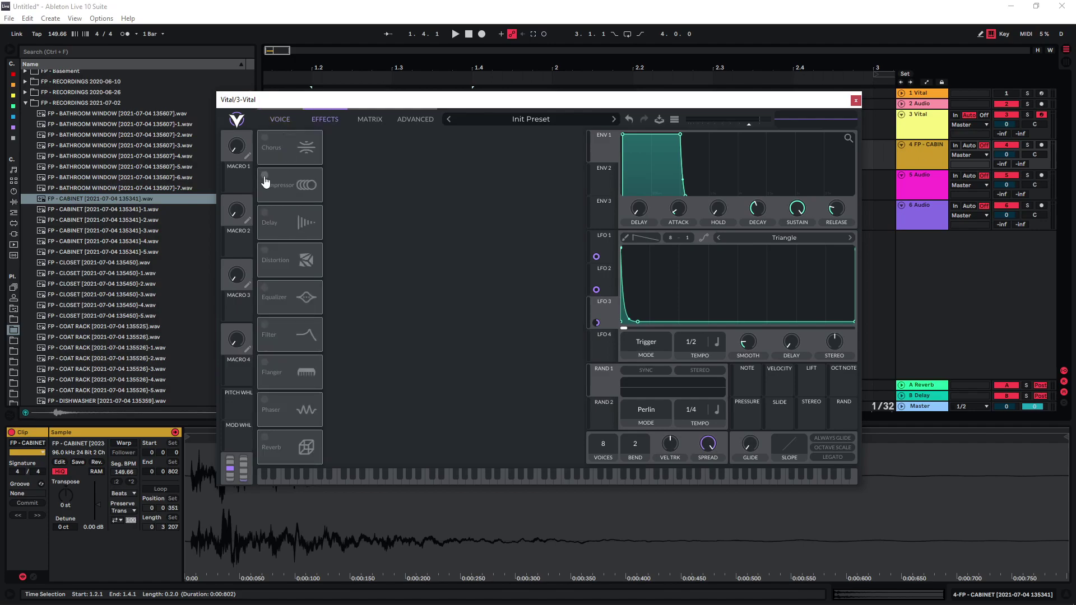
click(265, 178)
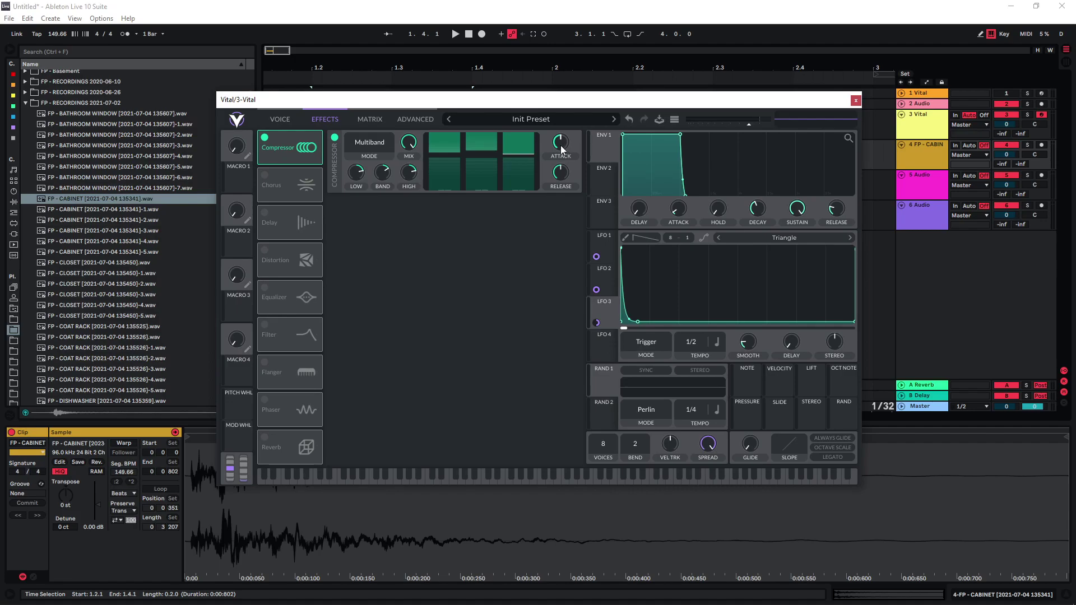
drag(559, 147, 555, 64)
drag(562, 141, 561, 180)
click(280, 120)
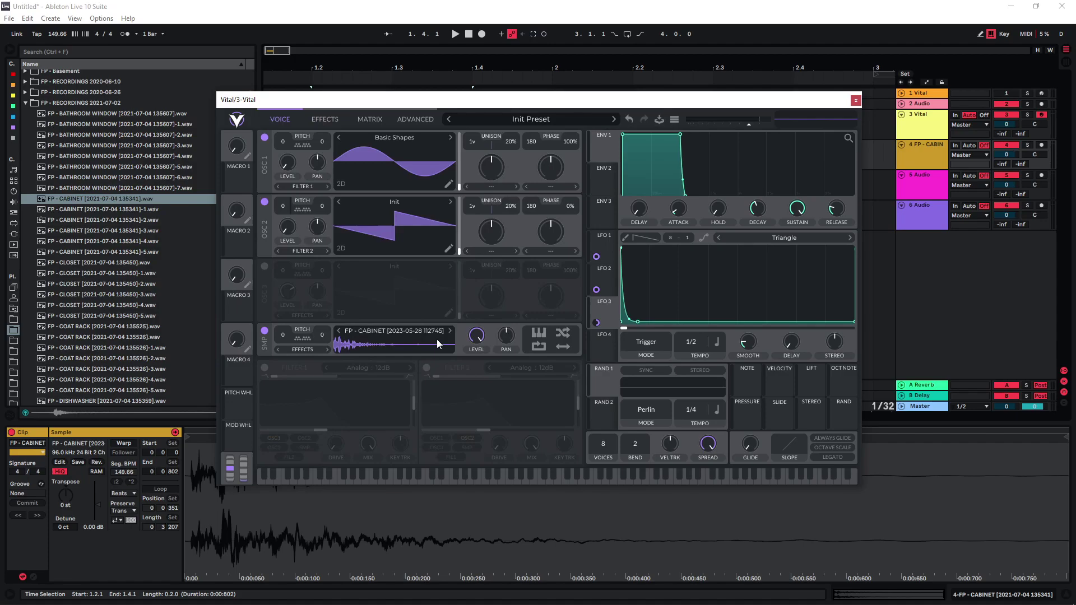
Step: Assign LFO 4 to the sampler's level, with the base level at minimum
click(329, 121)
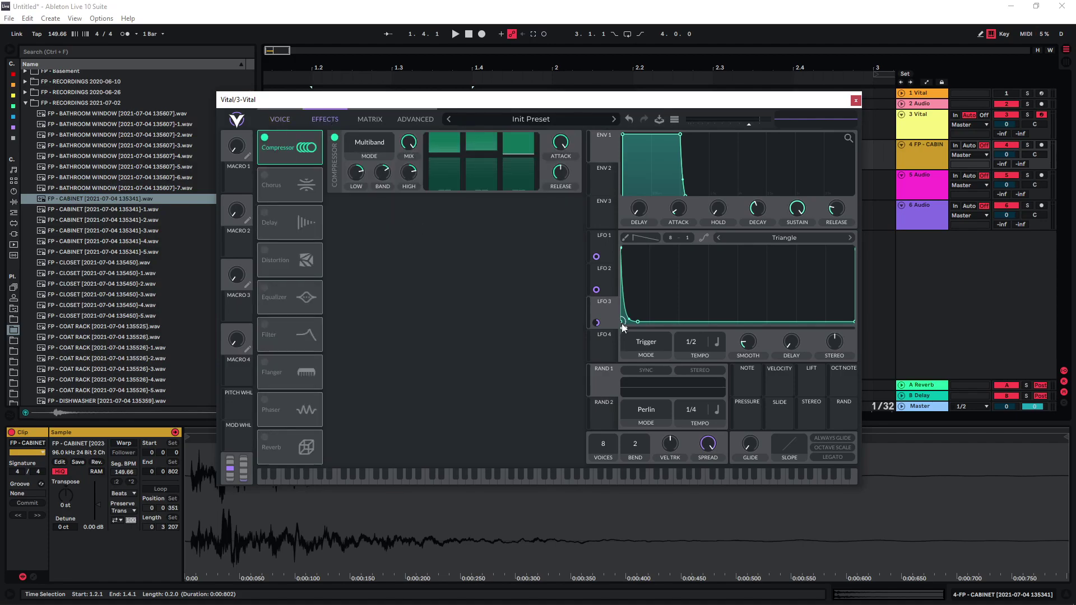
click(599, 348)
click(280, 120)
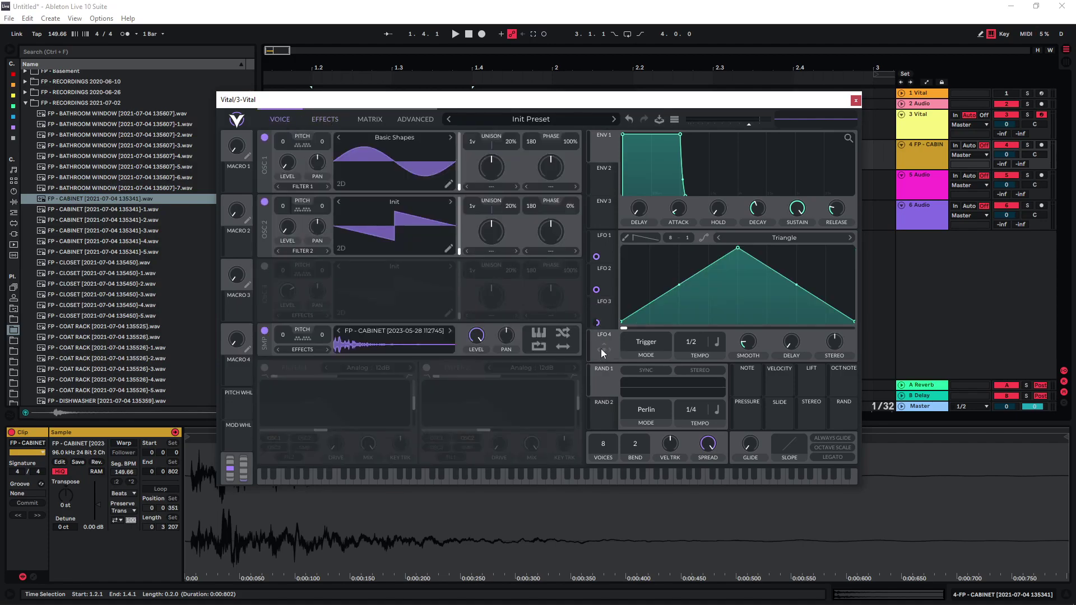
drag(602, 351, 476, 336)
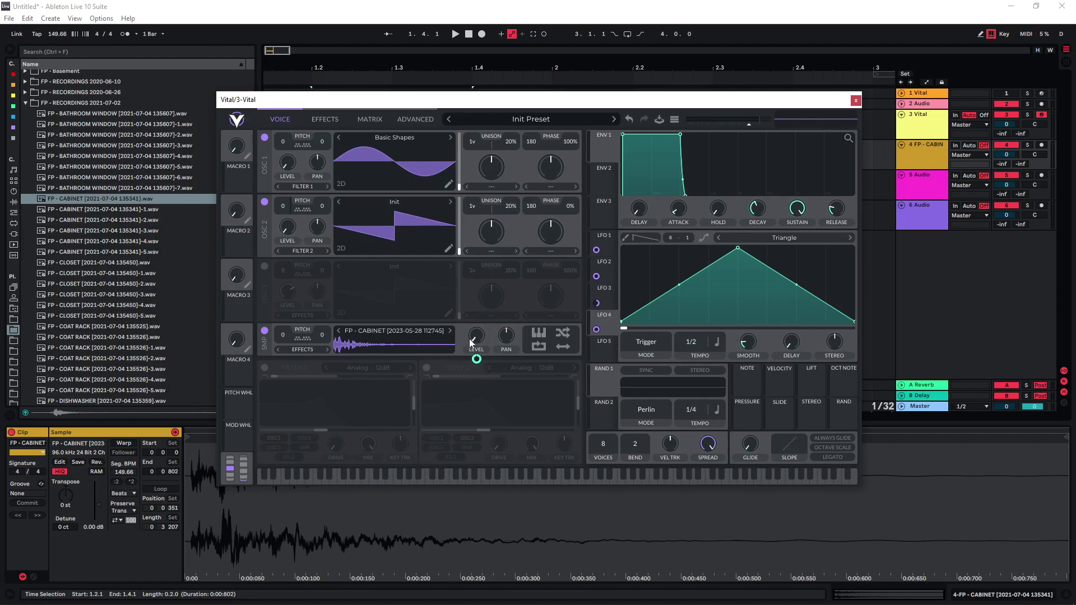
Step: Shape LFO 4 in Envelope mode to hold at full level until mid-cycle, followed by an inward-curved decay to zero
drag(737, 247, 622, 248)
double_click(737, 248)
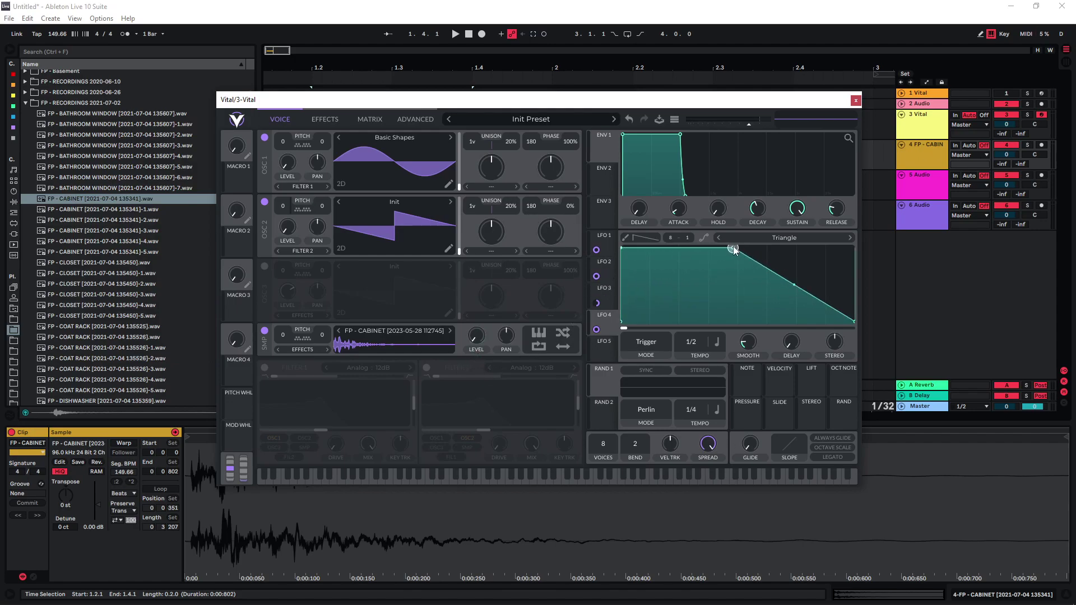
click(646, 342)
click(646, 379)
drag(796, 285, 768, 310)
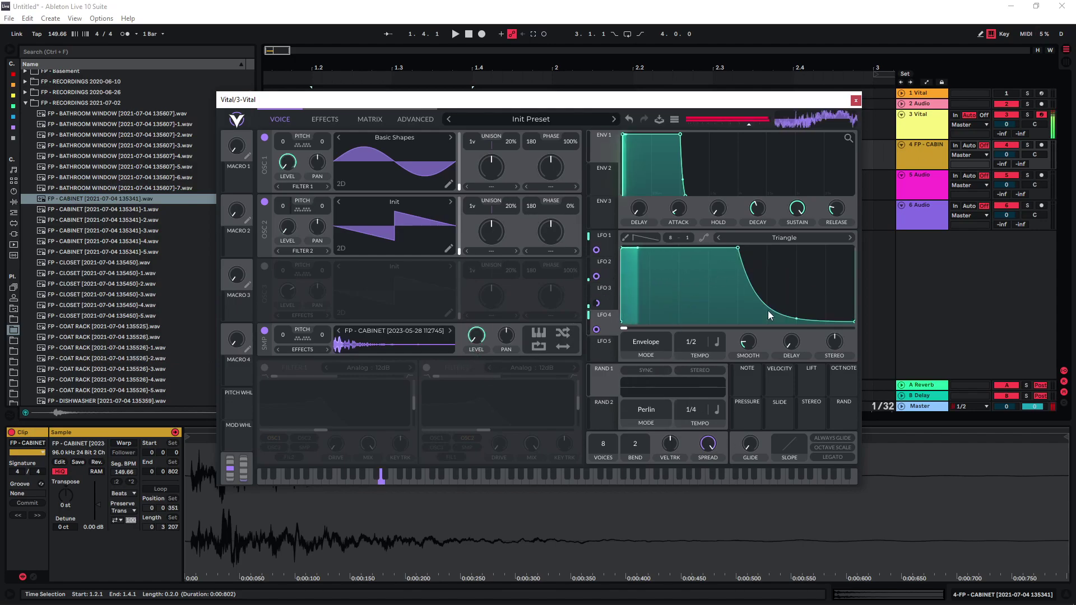
Step: Shorten LFO 4's full-level hold slightly and fine-tune the mix of the Multiband compressor
drag(737, 247, 723, 248)
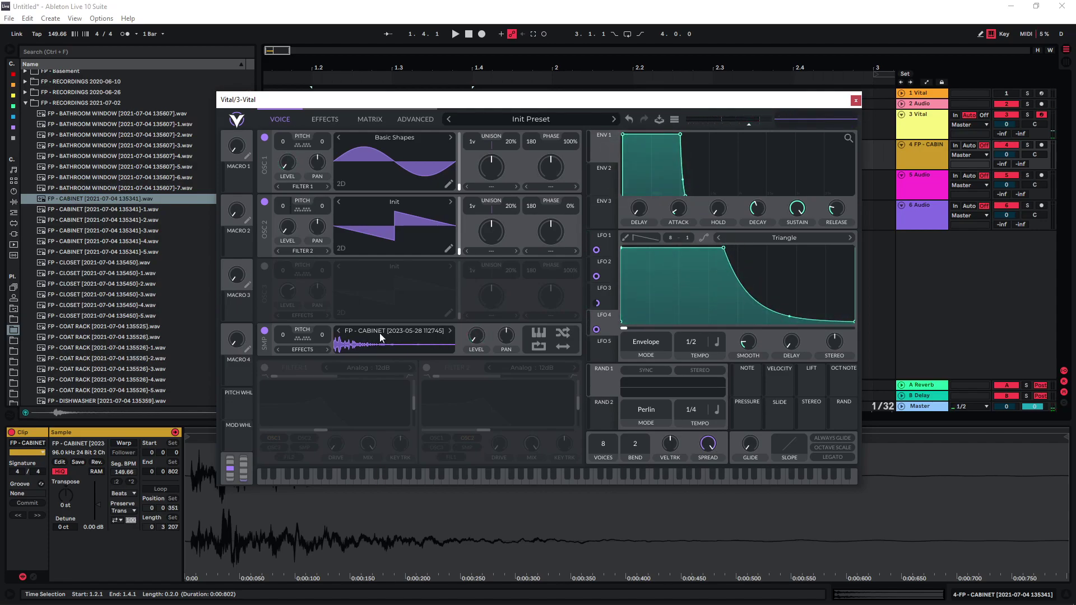
click(334, 120)
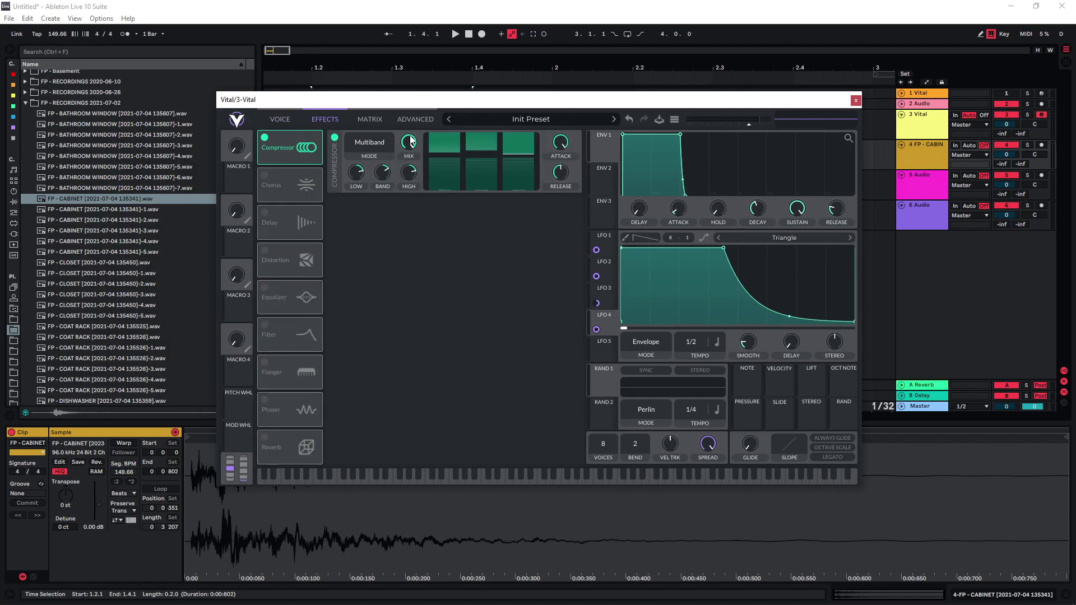
mouse_move(410, 139)
mouse_down()
mouse_move(411, 179)
mouse_move(413, 146)
mouse_up()
drag(413, 147, 413, 145)
key(s)
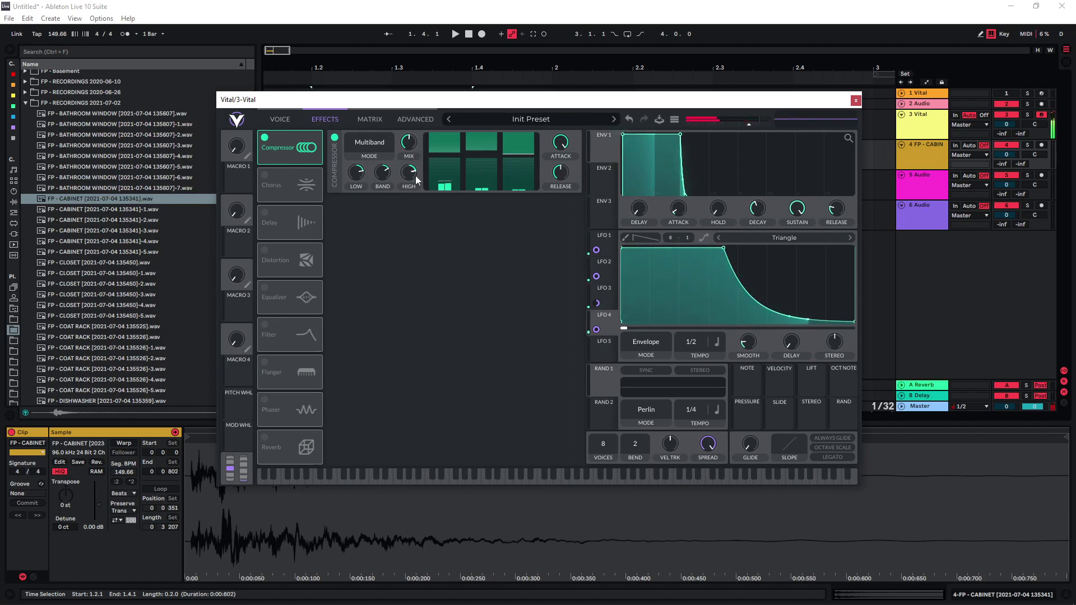
Step: Enable the Distortion effect in Soft Clip mode and adjust its drive
click(265, 249)
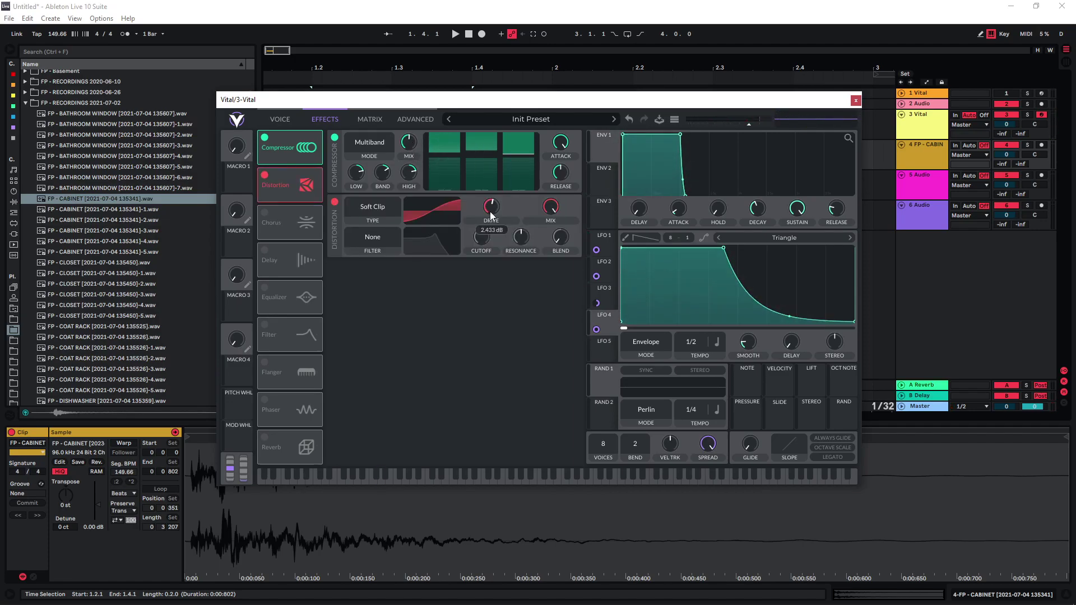
scroll(491, 217, down, 3)
key(a)
key(a)
click(280, 121)
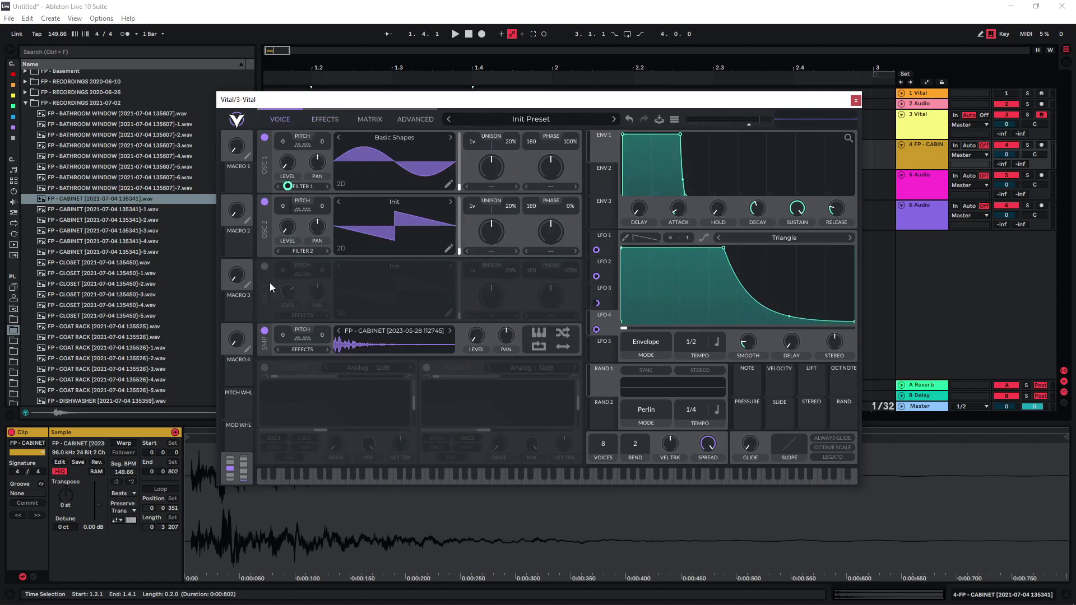
click(325, 119)
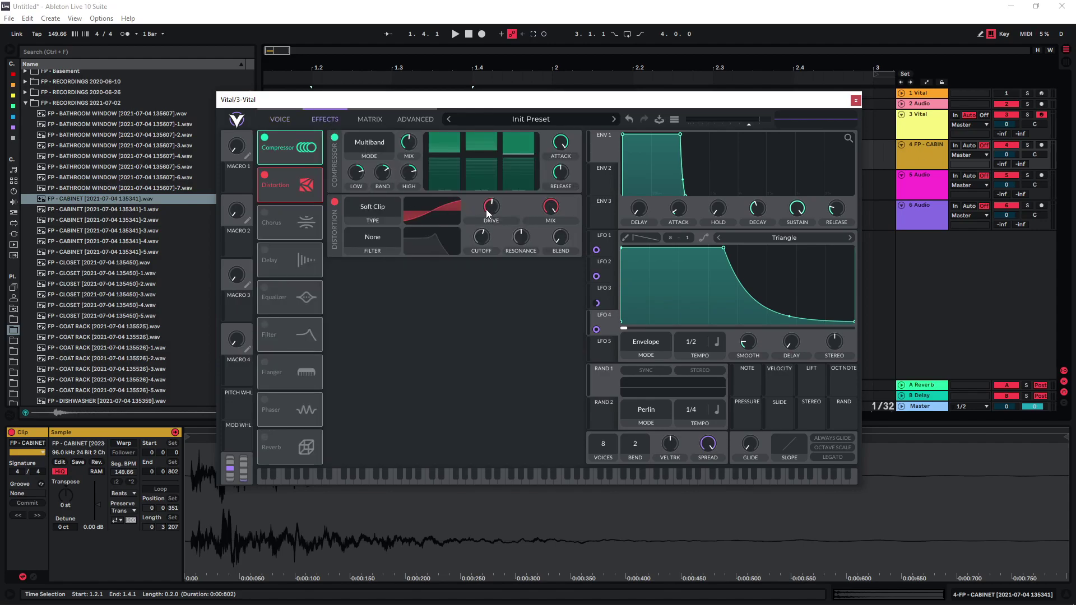
drag(487, 210, 489, 217)
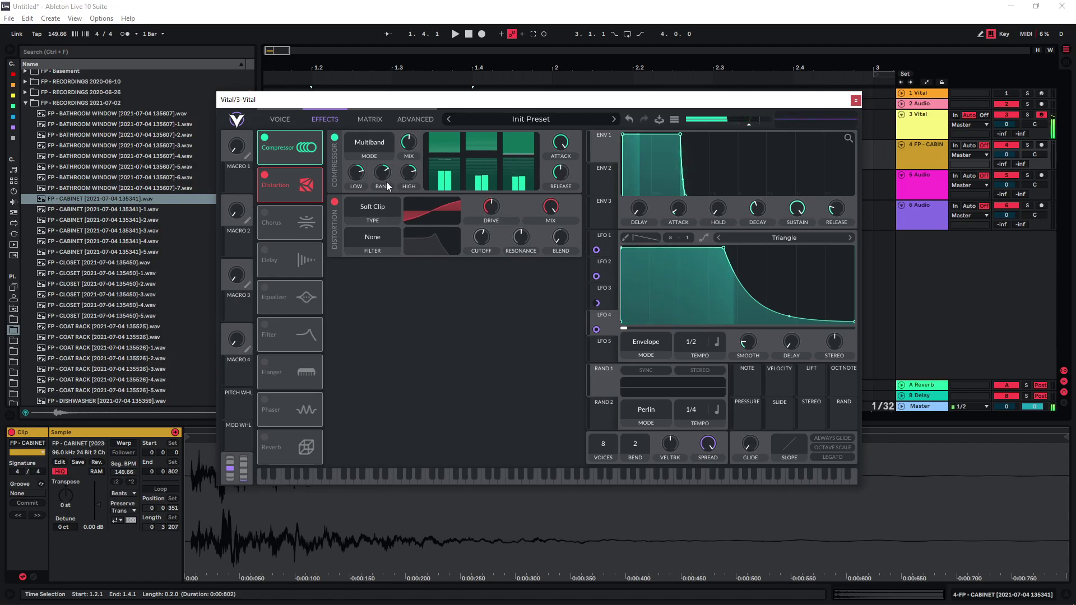
Step: Isolate oscillator 2 and compare its sound with the distortion bypassed and enabled
click(280, 118)
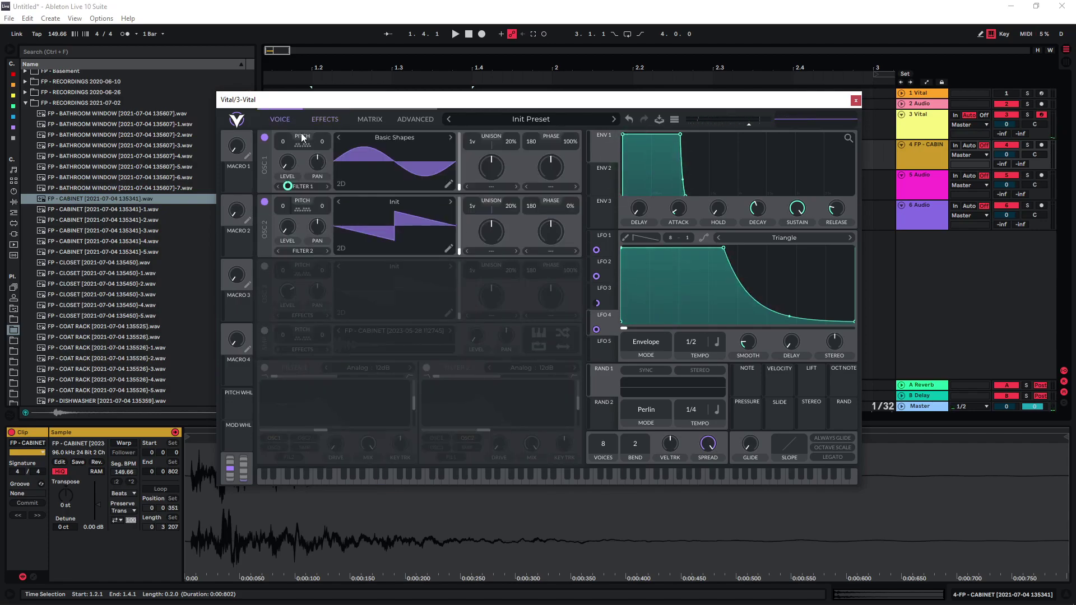
click(264, 137)
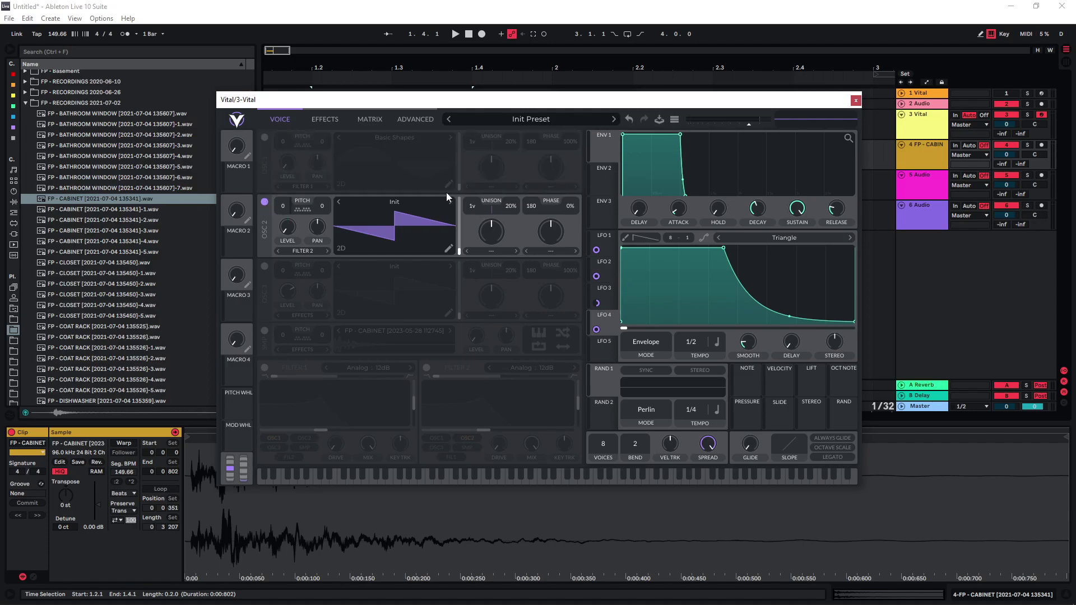
key(s)
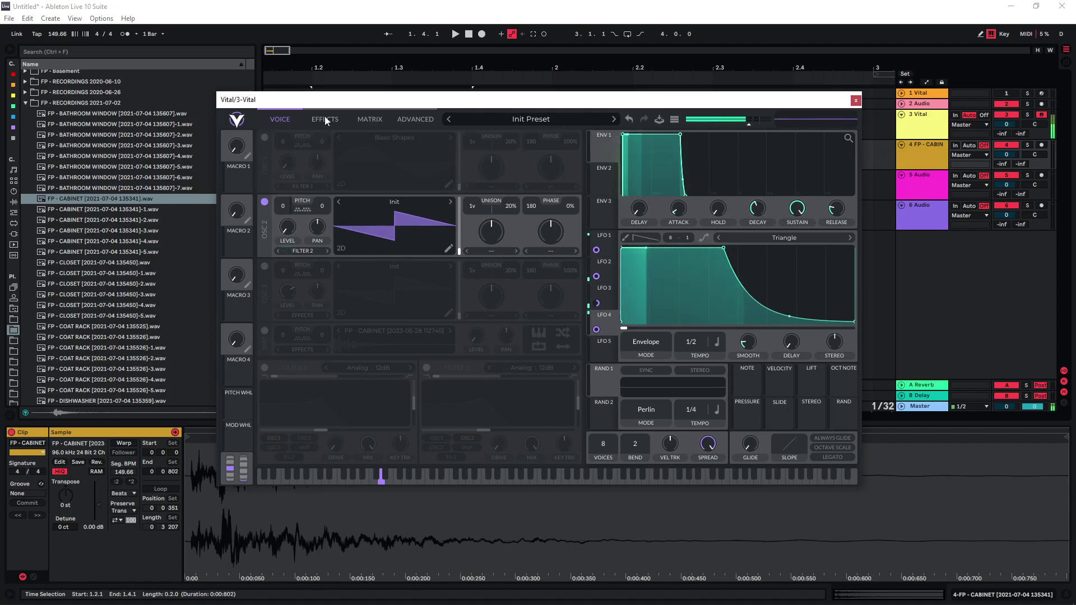
click(325, 119)
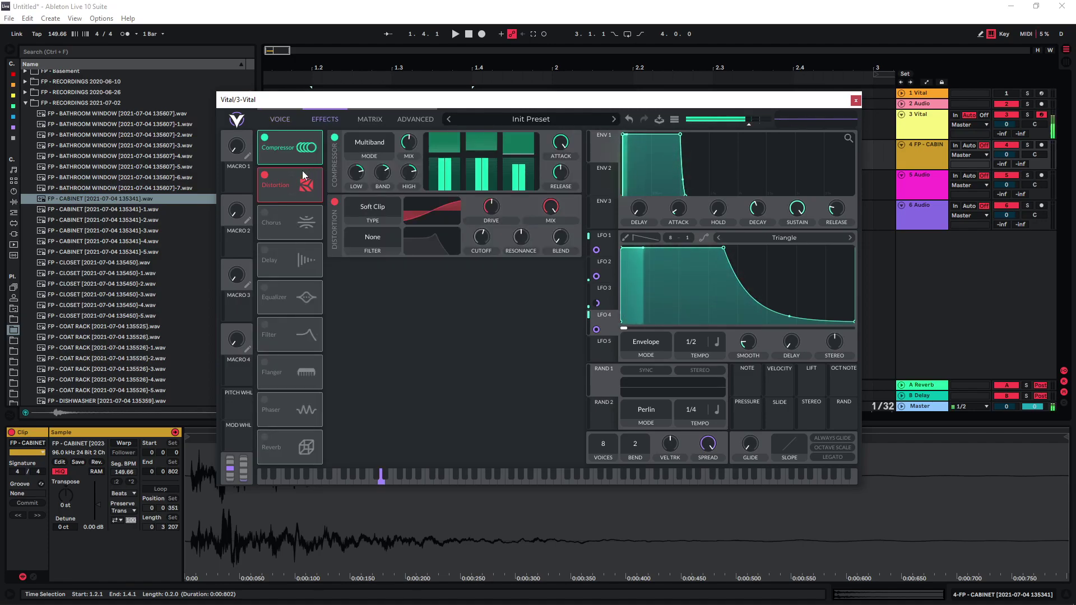
click(268, 137)
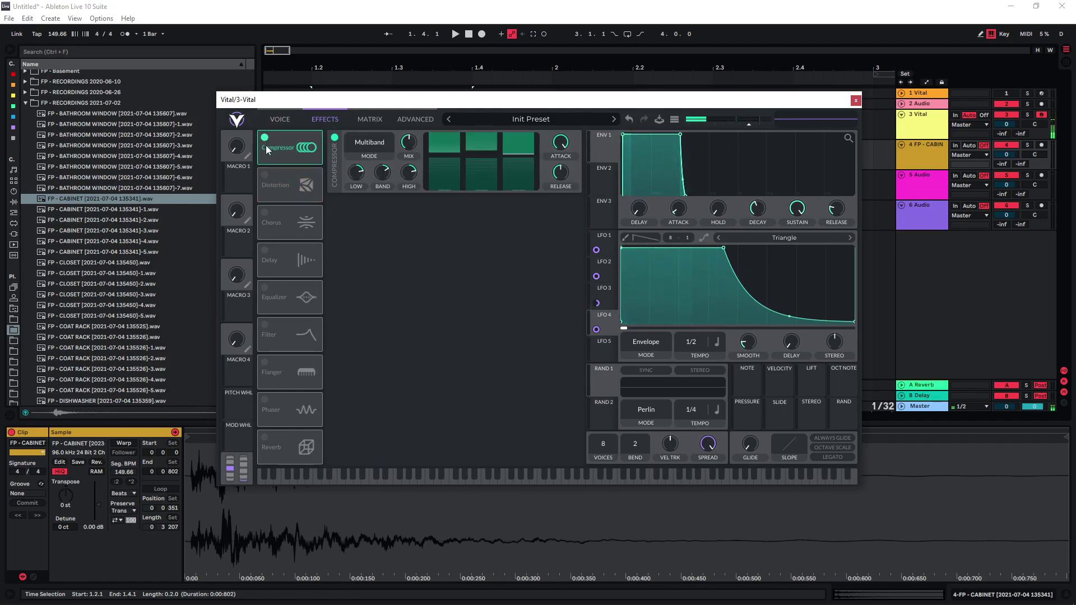
click(264, 176)
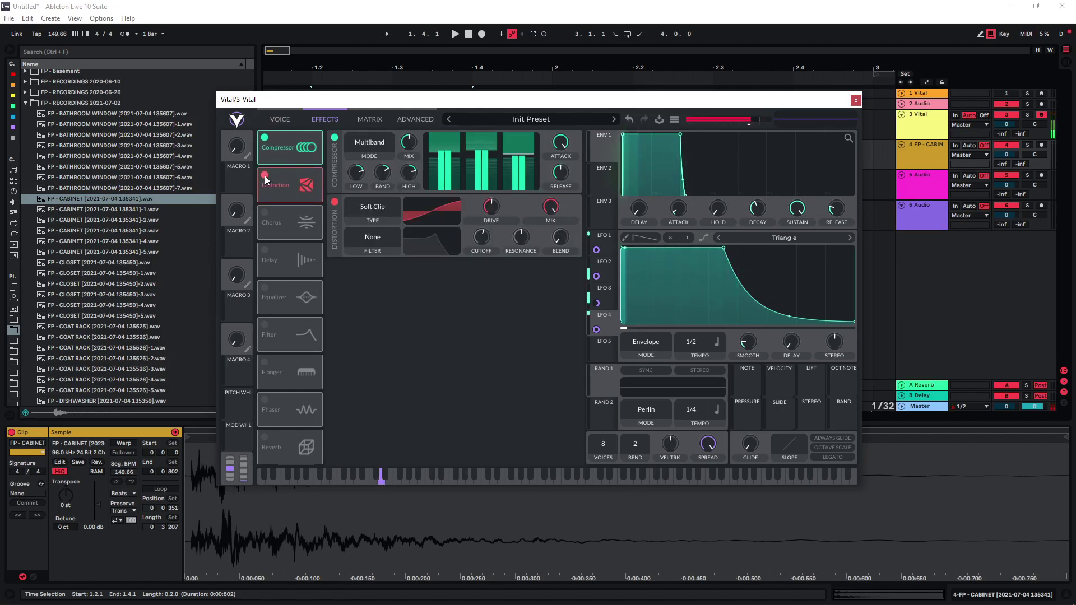
click(280, 119)
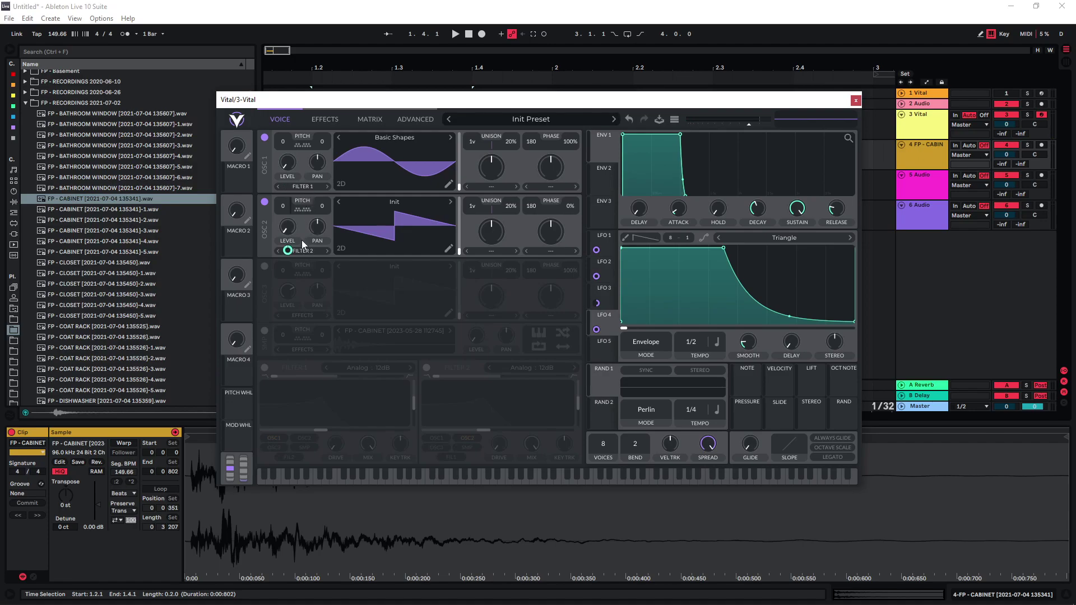
Step: Examine the output routing options of oscillator 1 and how they relate to the effects chain
click(302, 188)
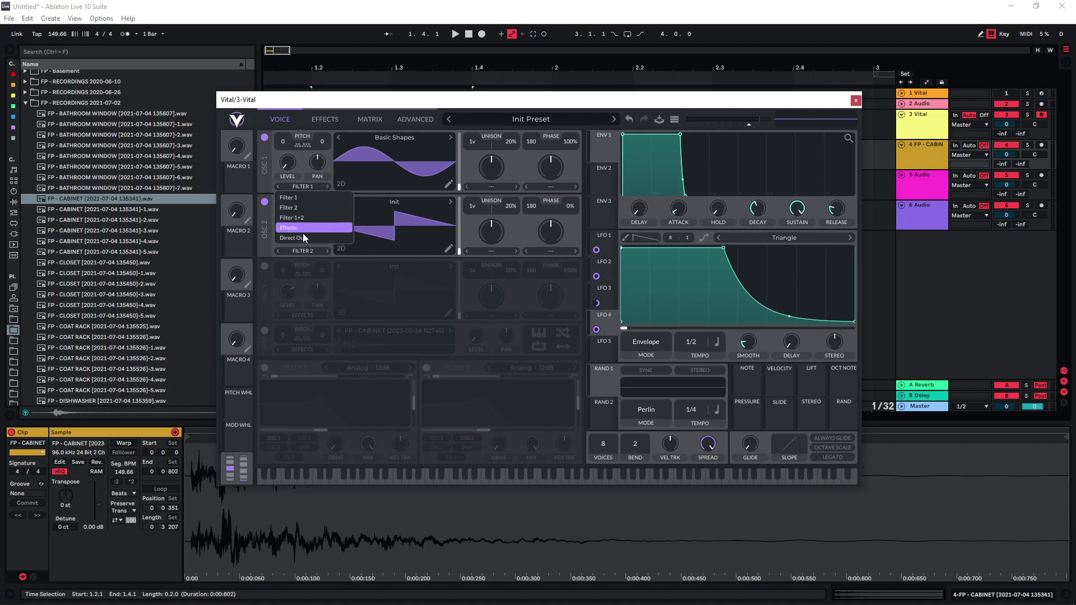
click(267, 186)
click(325, 119)
click(280, 119)
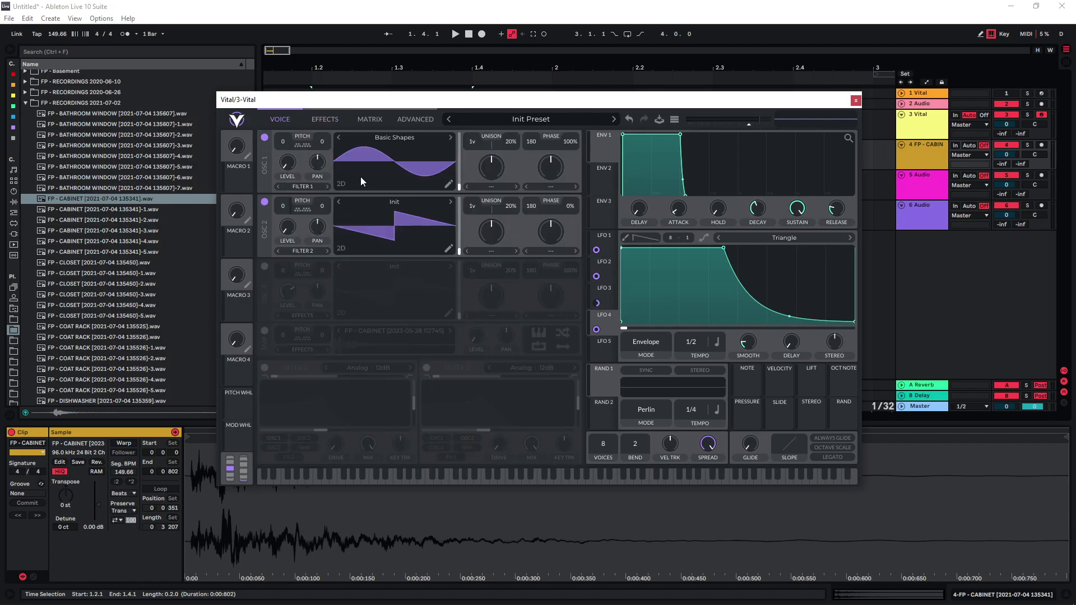
click(307, 191)
click(261, 180)
Step: Enable the Equalizer and assign LFO 5 to the gain of its low and high shelf bands
click(324, 120)
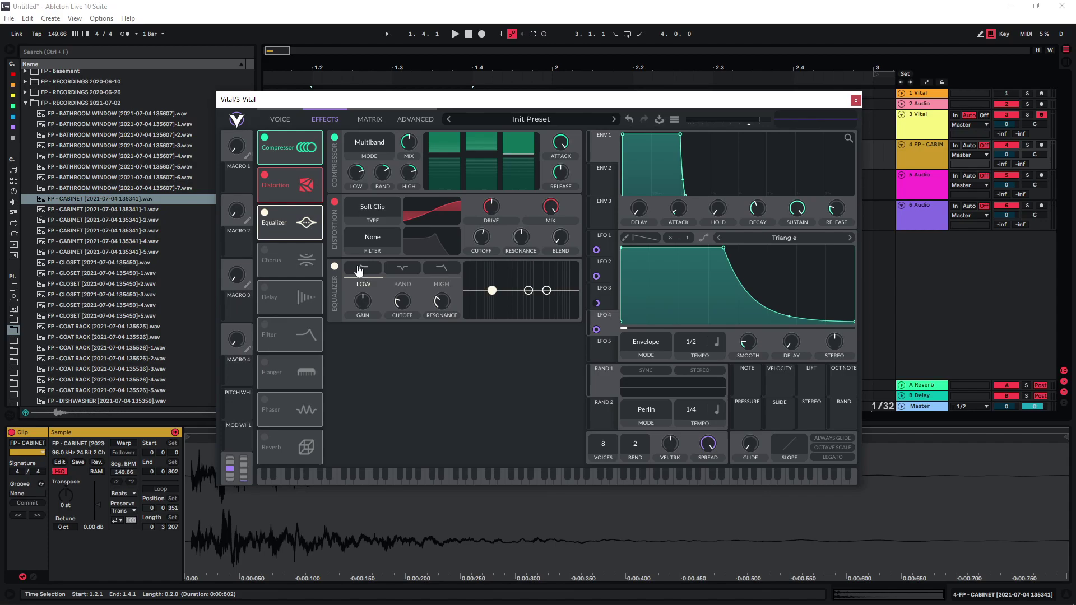
click(604, 351)
drag(605, 356, 363, 306)
click(443, 277)
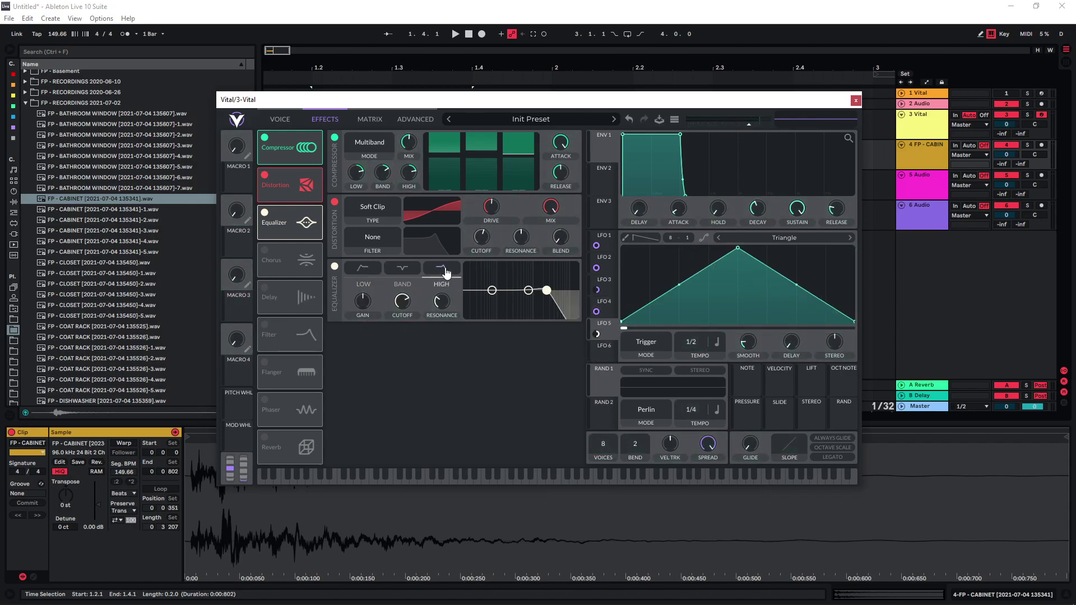
mouse_move(364, 322)
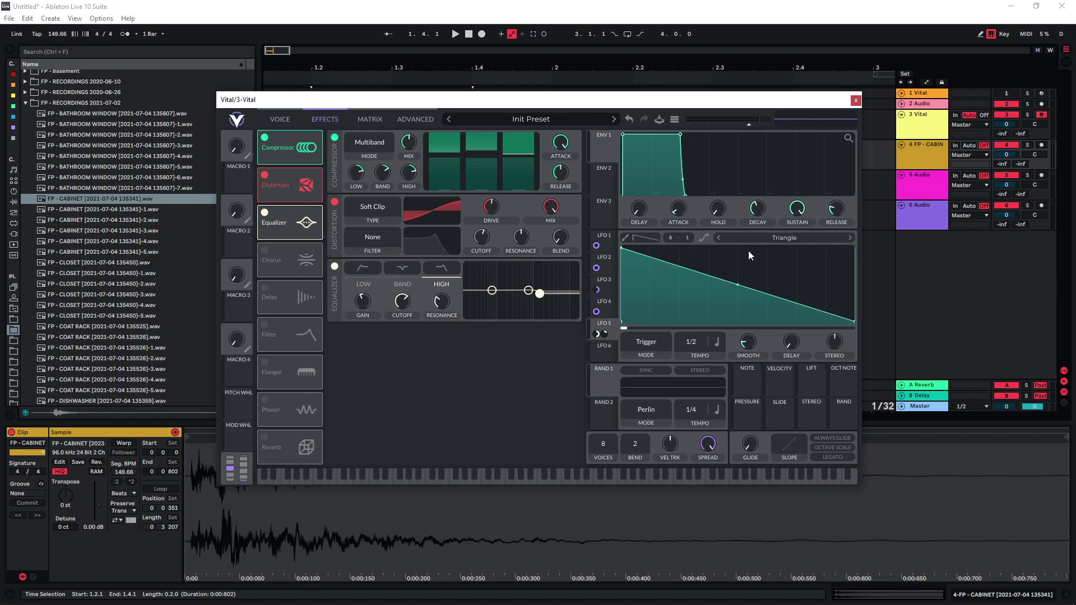
Step: Set LFO 5 to Envelope mode with an inward-curved decay and adjust the Equalizer's low band
click(657, 342)
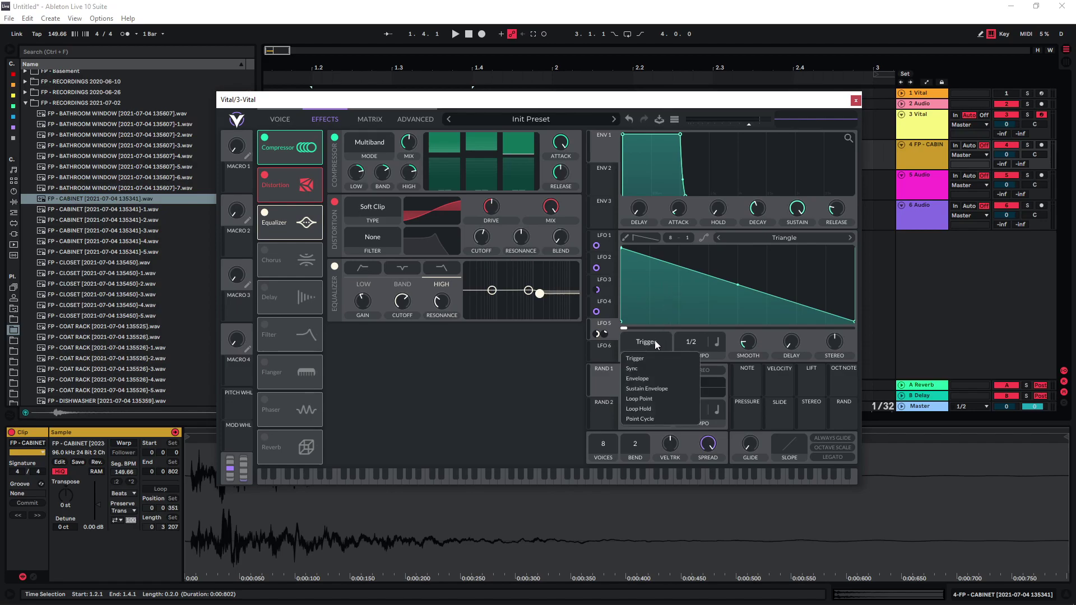
click(640, 376)
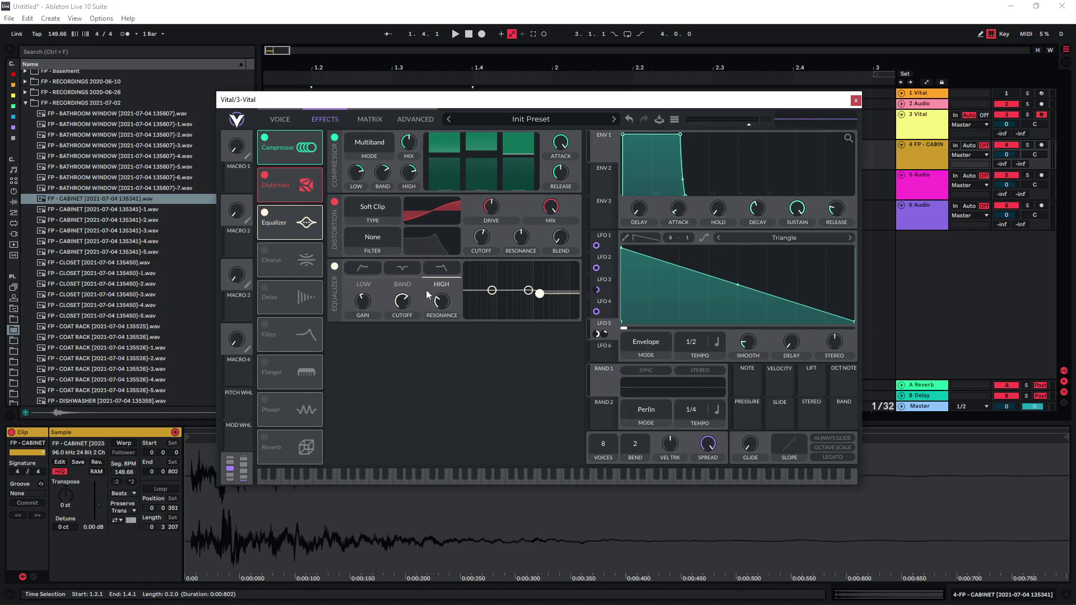
drag(737, 284, 738, 321)
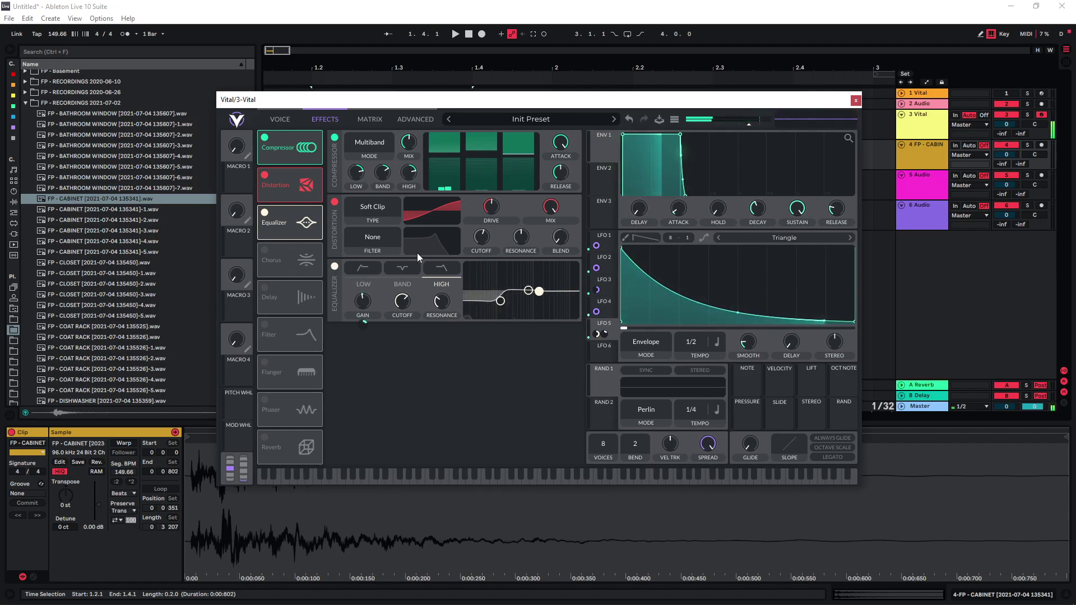
click(501, 299)
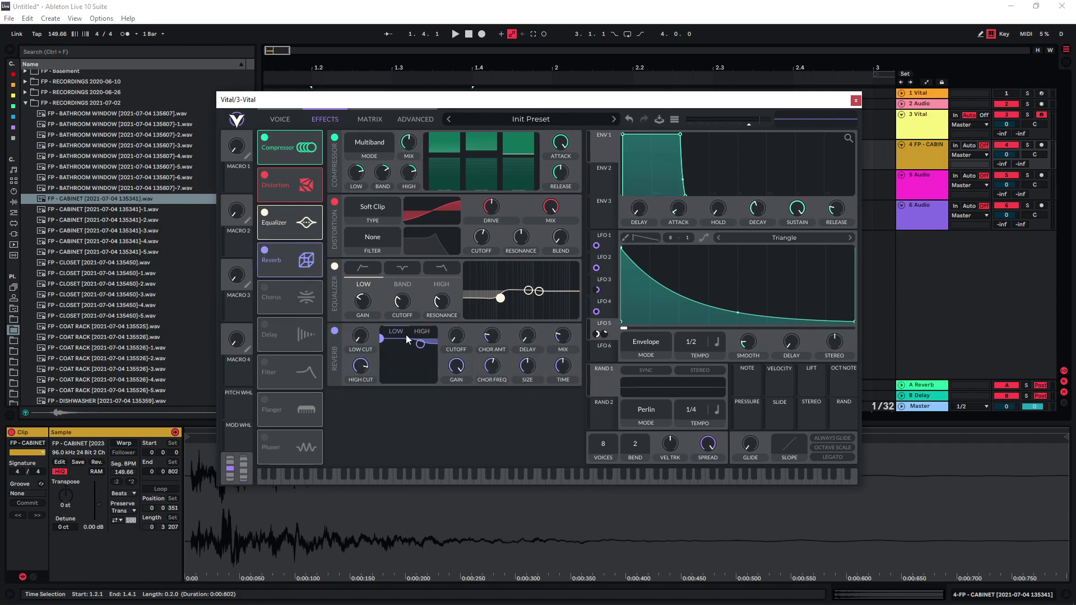
Step: Assign LFO 6 to the mix of the Reverb effect, with the base mix at minimum
drag(603, 354, 561, 299)
drag(561, 362, 562, 425)
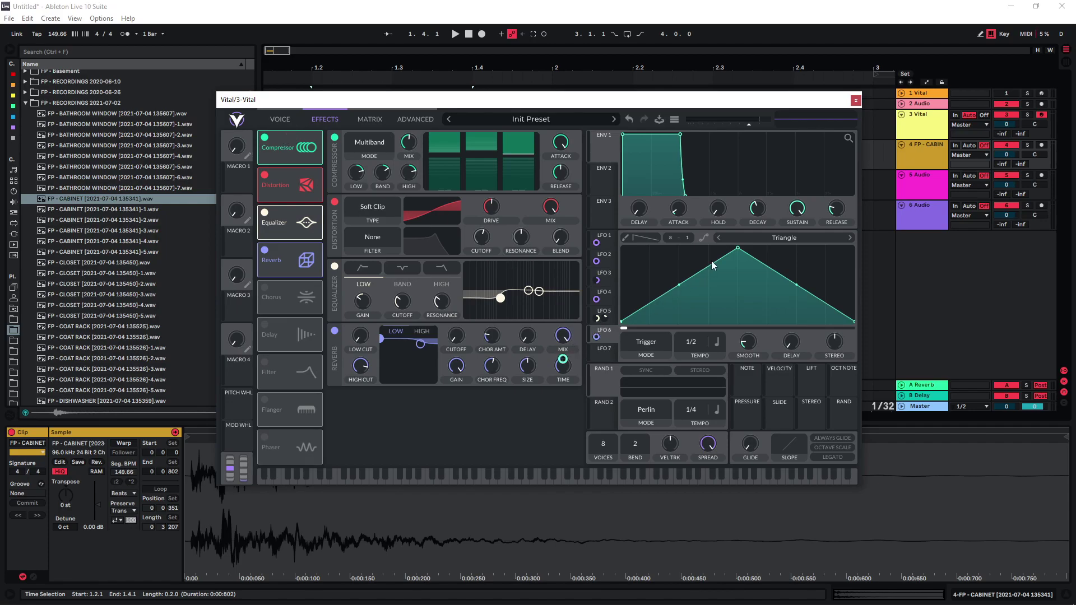
Step: Shape LFO 6 in Envelope mode to hold at full level for over a third of the cycle, followed by an inward-curved decay
drag(737, 247, 621, 247)
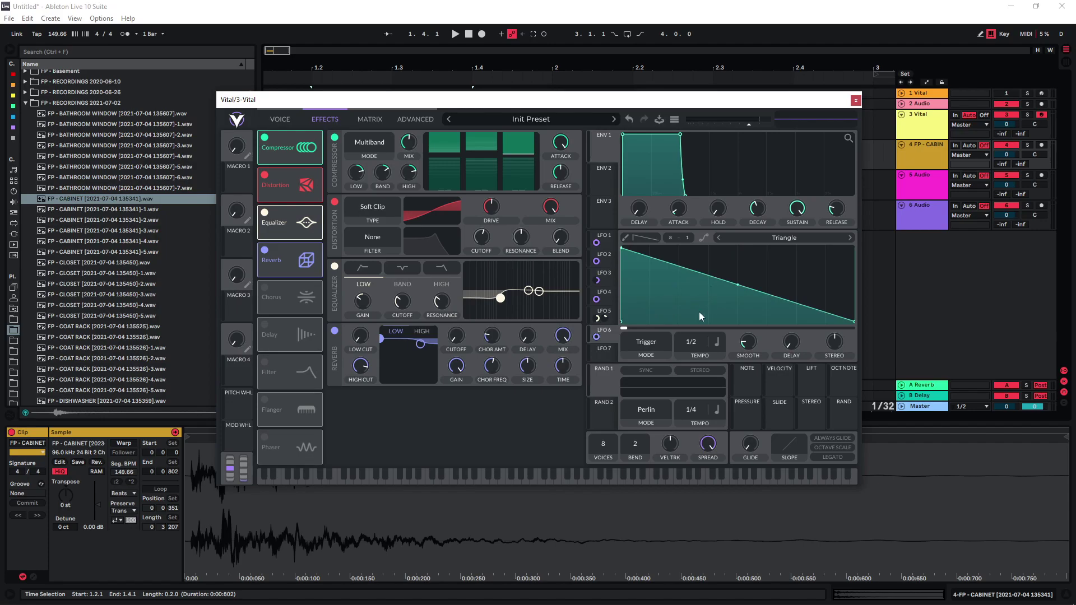
click(650, 343)
click(651, 381)
key(s)
double_click(672, 269)
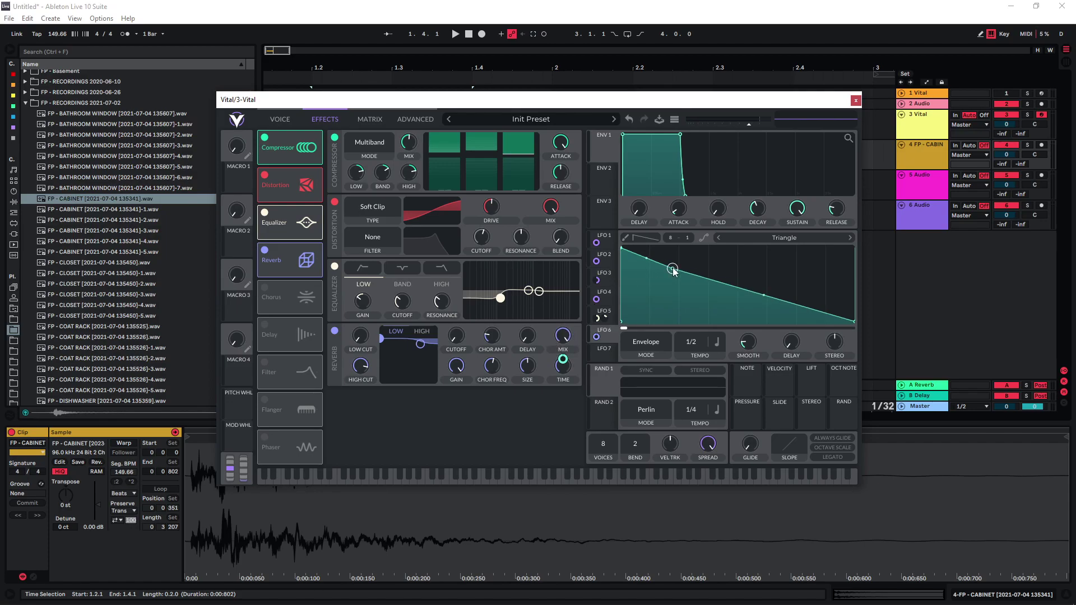
drag(672, 269, 707, 238)
drag(787, 284, 766, 343)
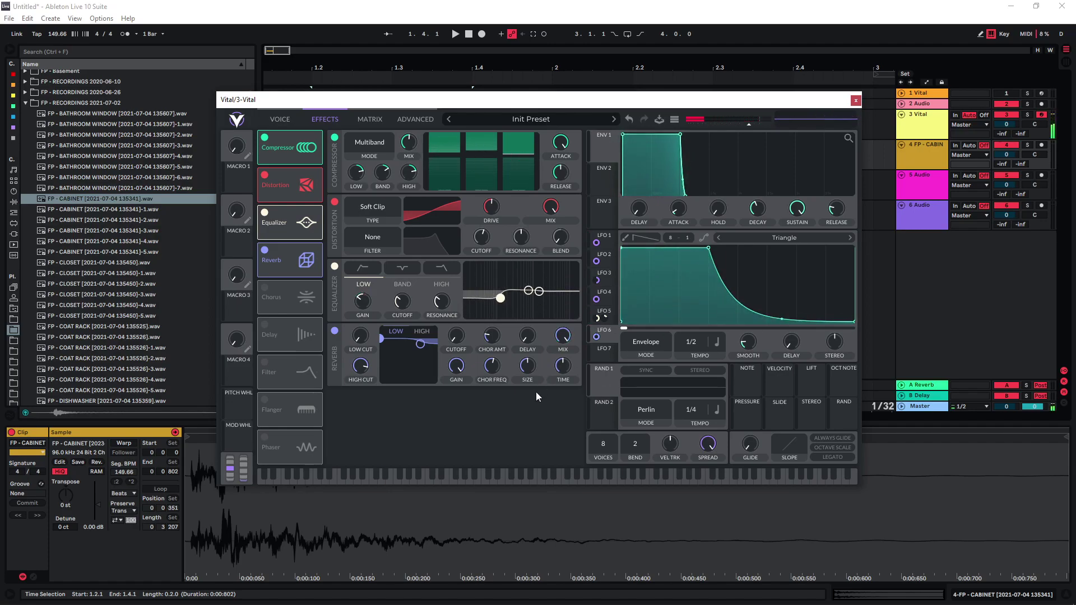
Step: Lower the Reverb's high shelf gain and return to the oscillator view
drag(420, 344, 421, 368)
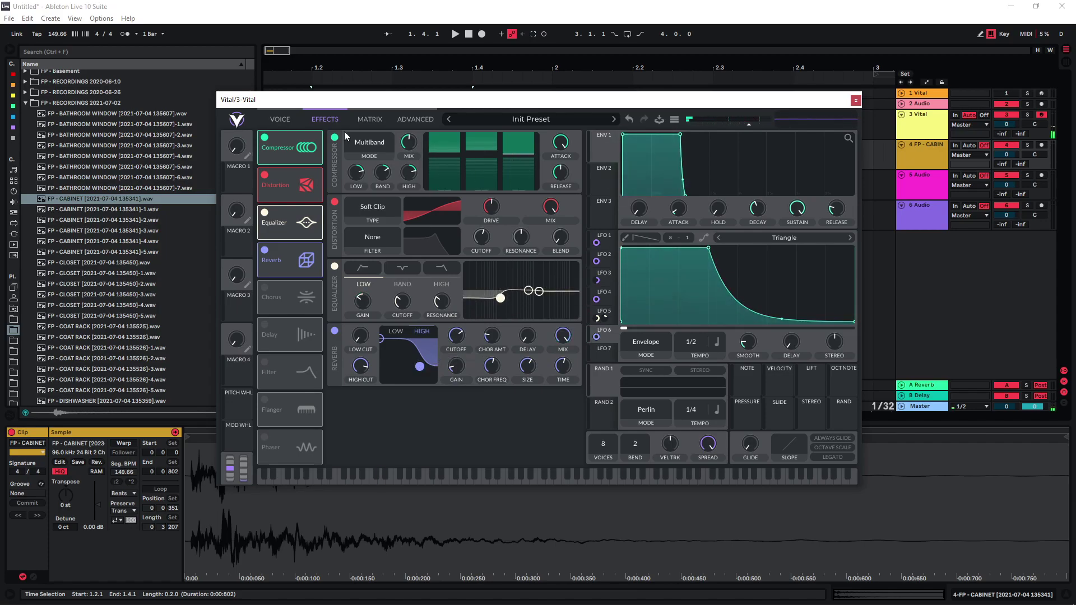
click(280, 119)
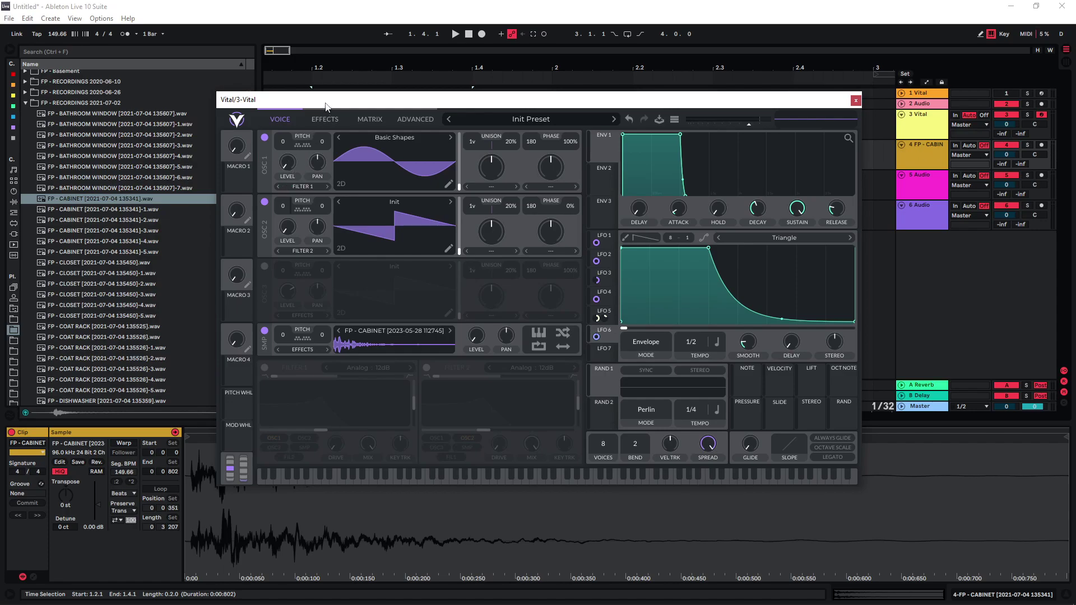
drag(622, 107, 618, 106)
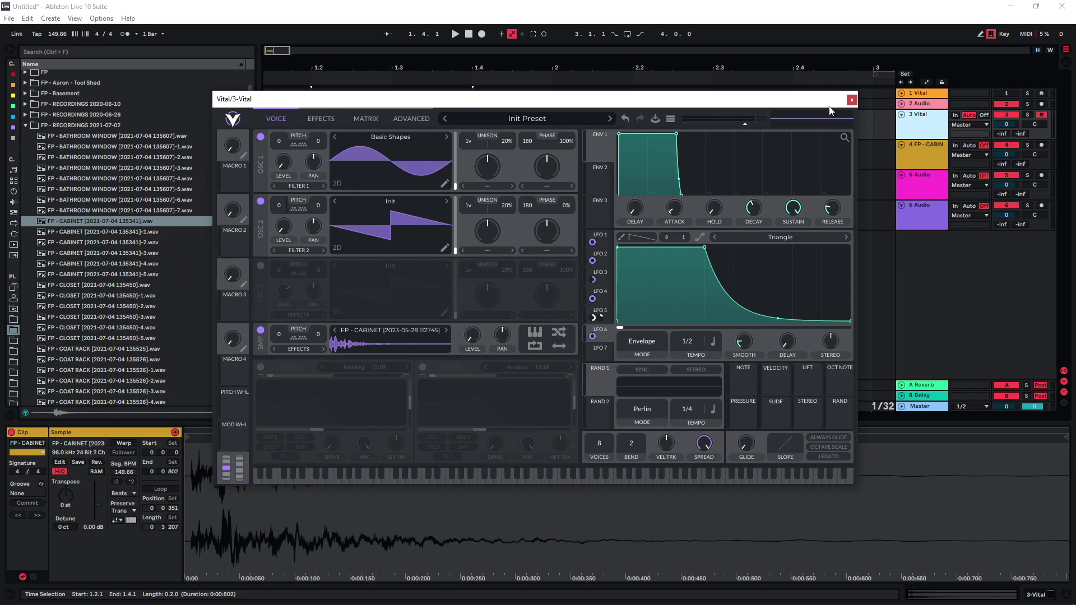
Step: Duplicate the Vital track, turn off oscillators 1 and 2 in the copy, and close the original plug-in window
key(ctrl+d)
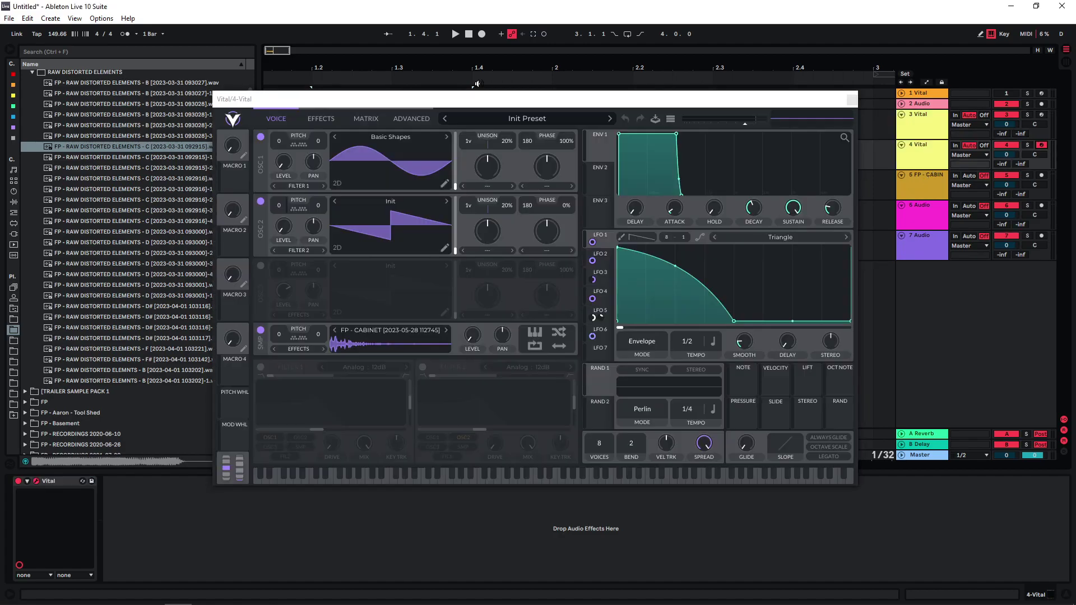
click(312, 195)
click(312, 130)
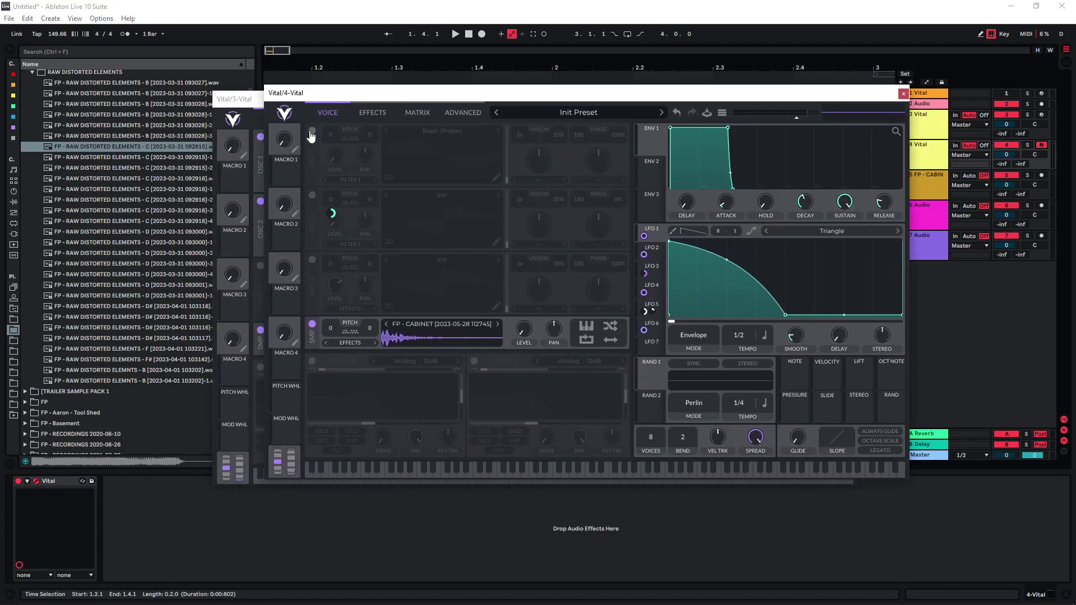
drag(386, 100, 358, 128)
click(852, 100)
click(121, 148)
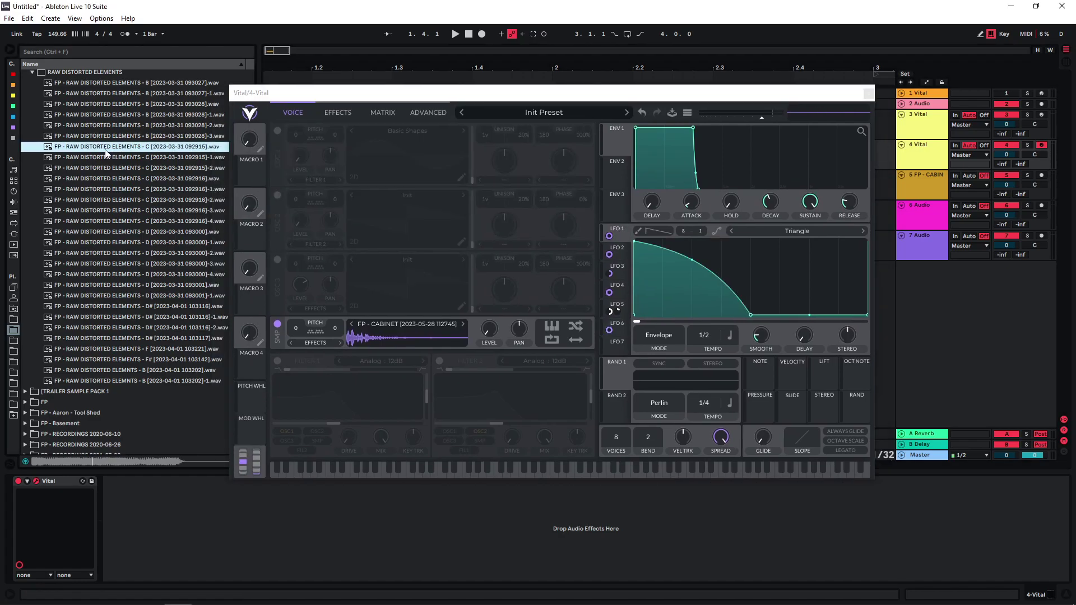
drag(107, 153, 392, 335)
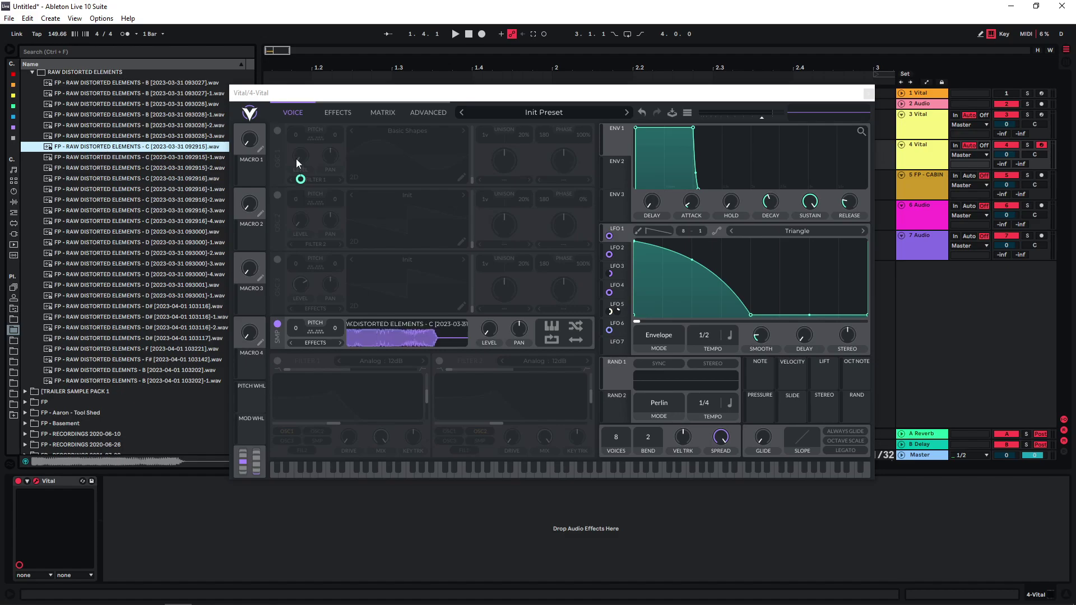
click(336, 113)
click(292, 112)
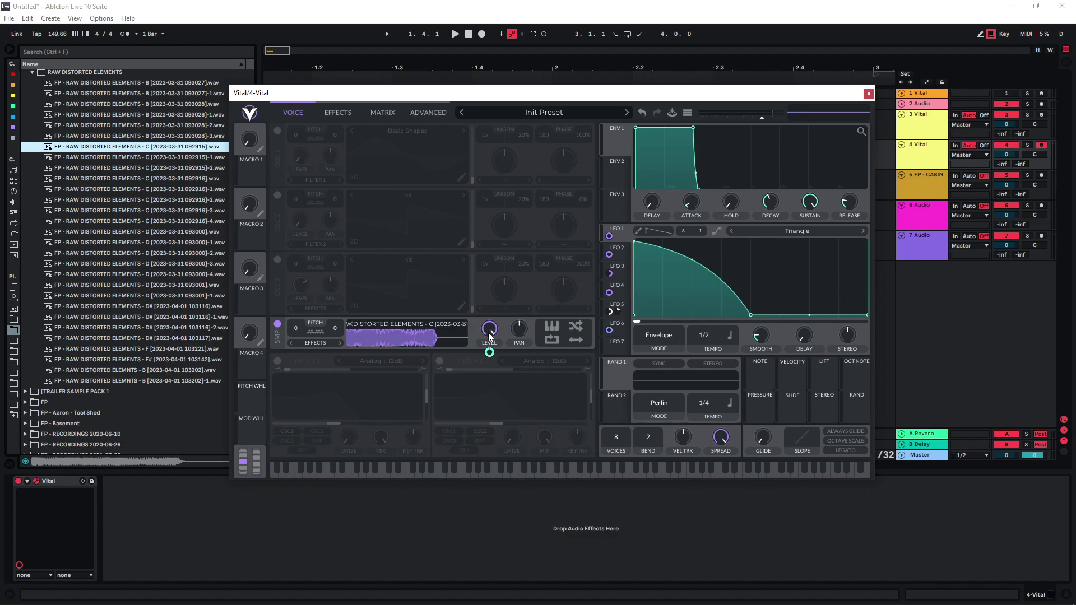
Step: Turn on oscillator 1 in the duplicate Vital, reshape LFO 1 to hold full level across the whole cycle, and audition it with the sample
key(a)
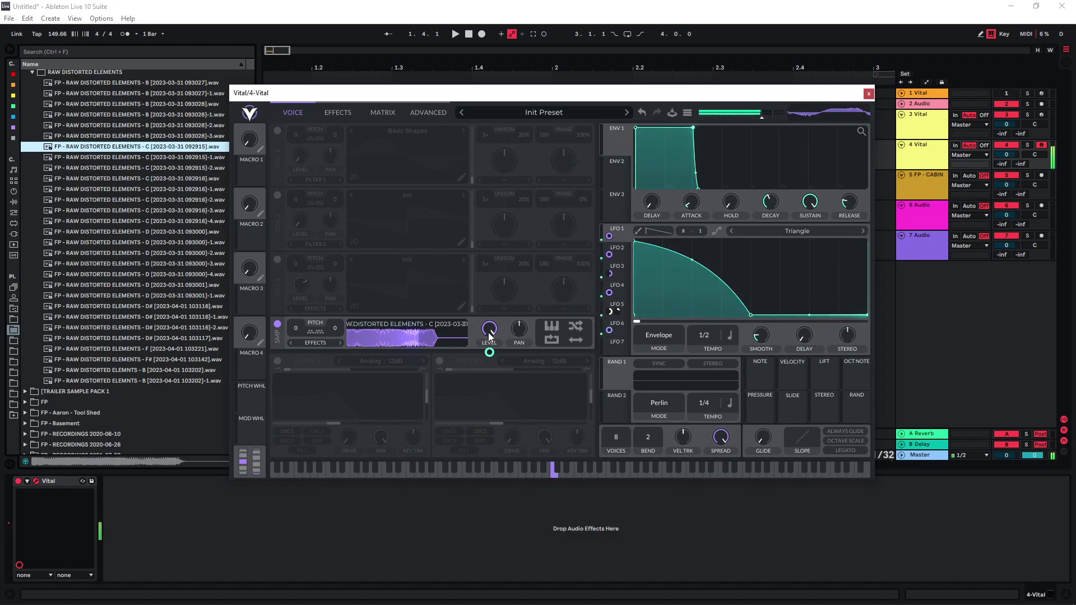
click(277, 130)
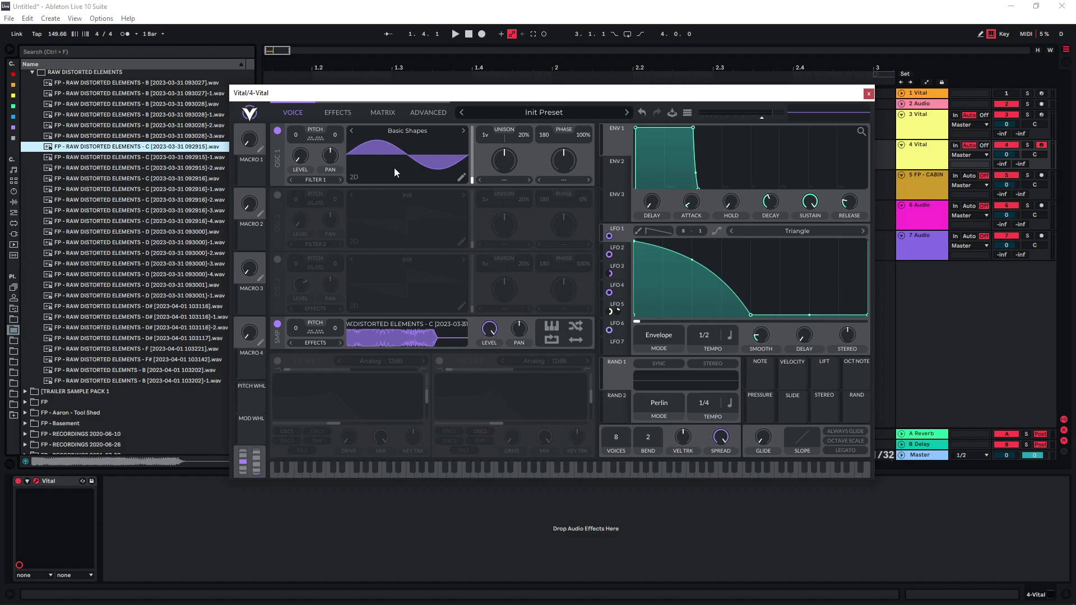
drag(750, 315, 902, 238)
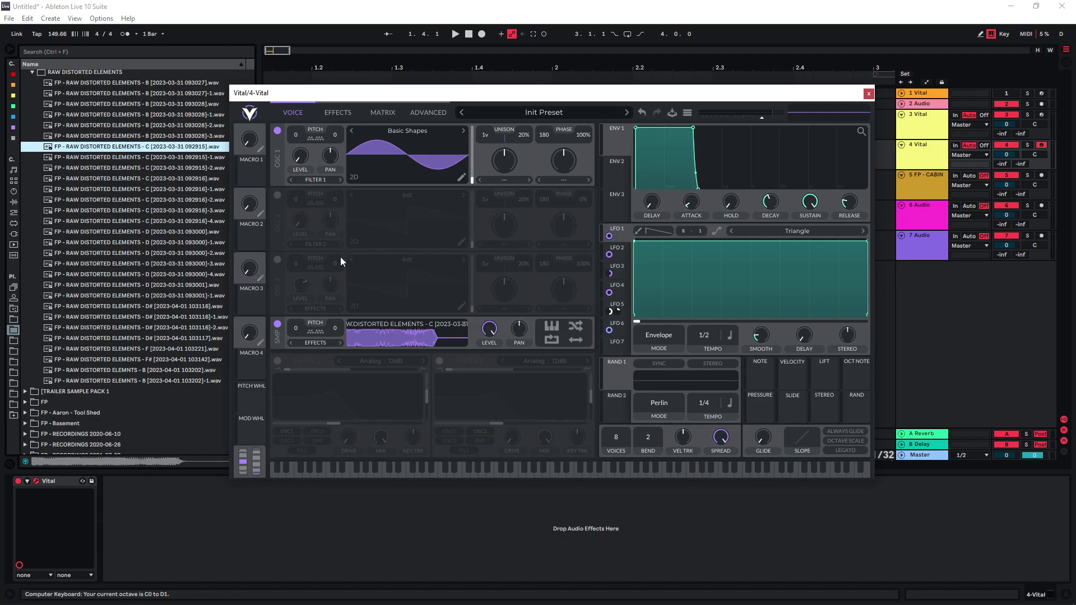
key(a)
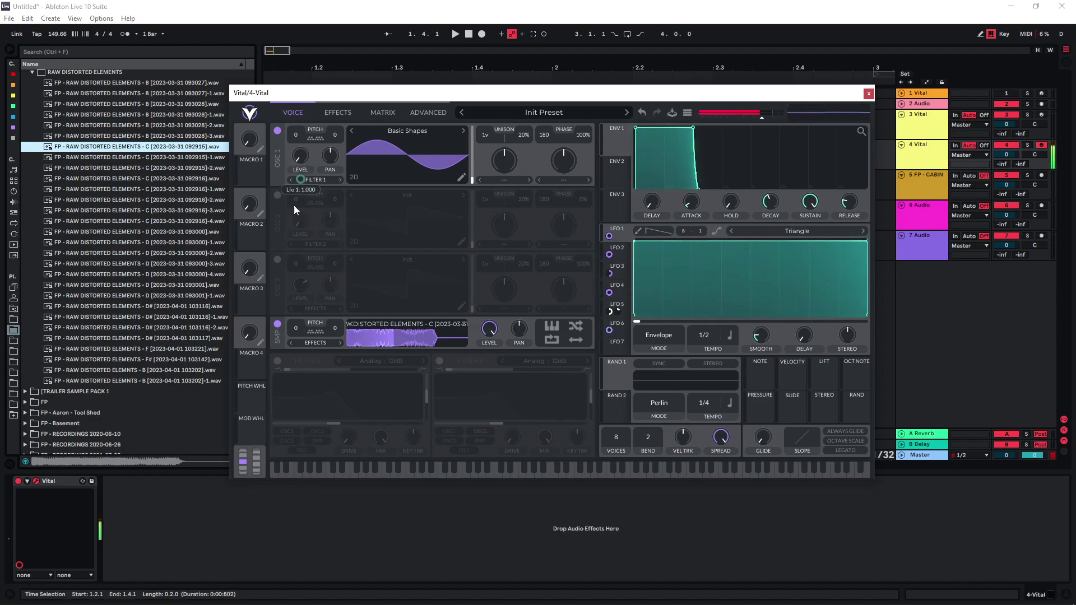
Step: With the sampler temporarily muted, shift oscillator 1's Basic Shapes wavetable to a squarer waveform and audition it alone
click(278, 324)
key(a)
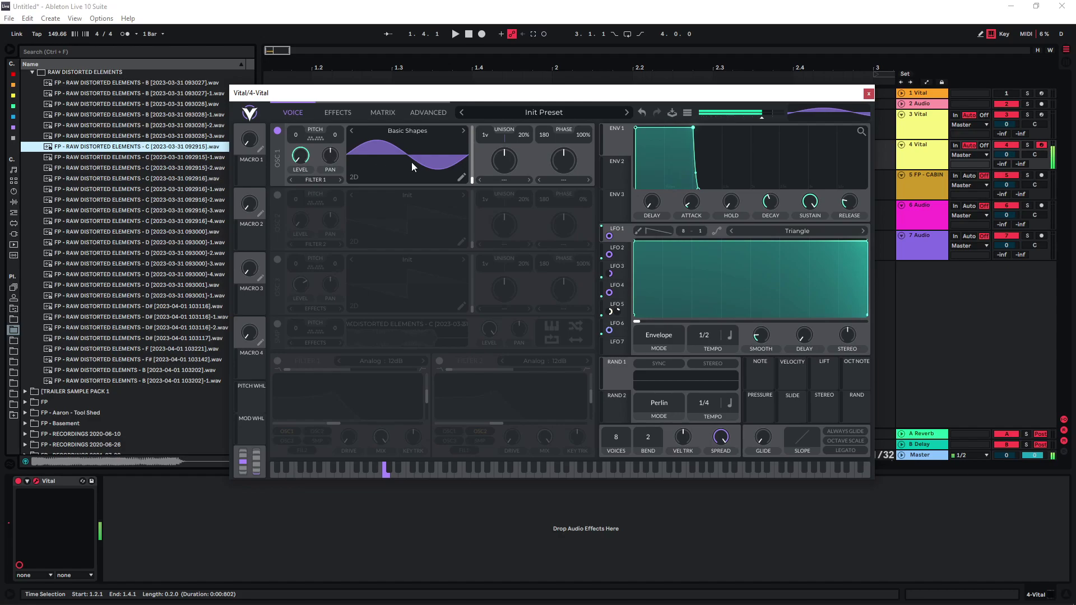
drag(474, 183, 474, 174)
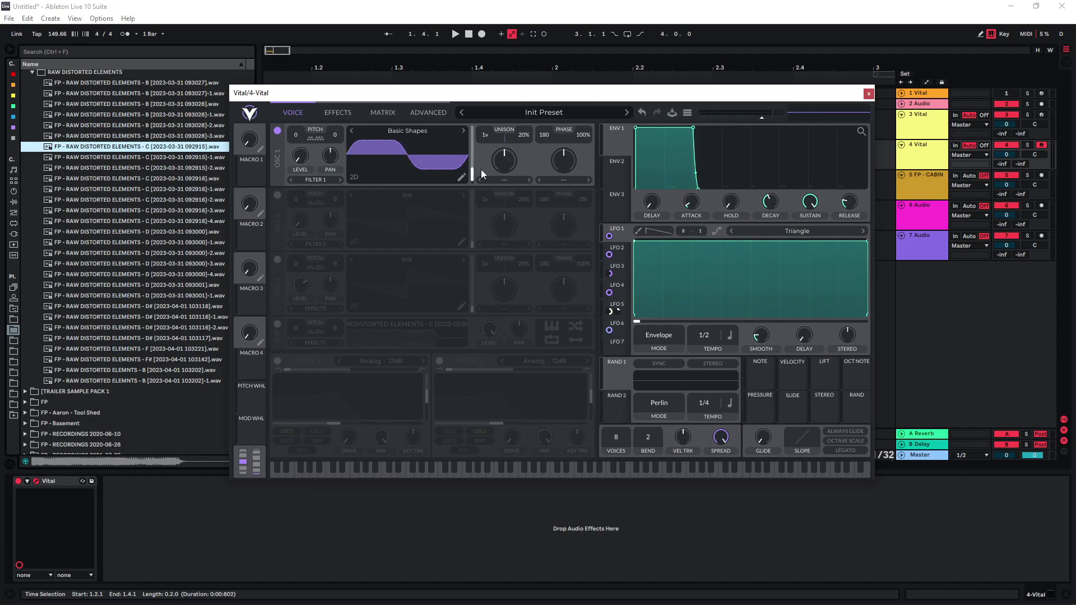
key(a)
click(278, 325)
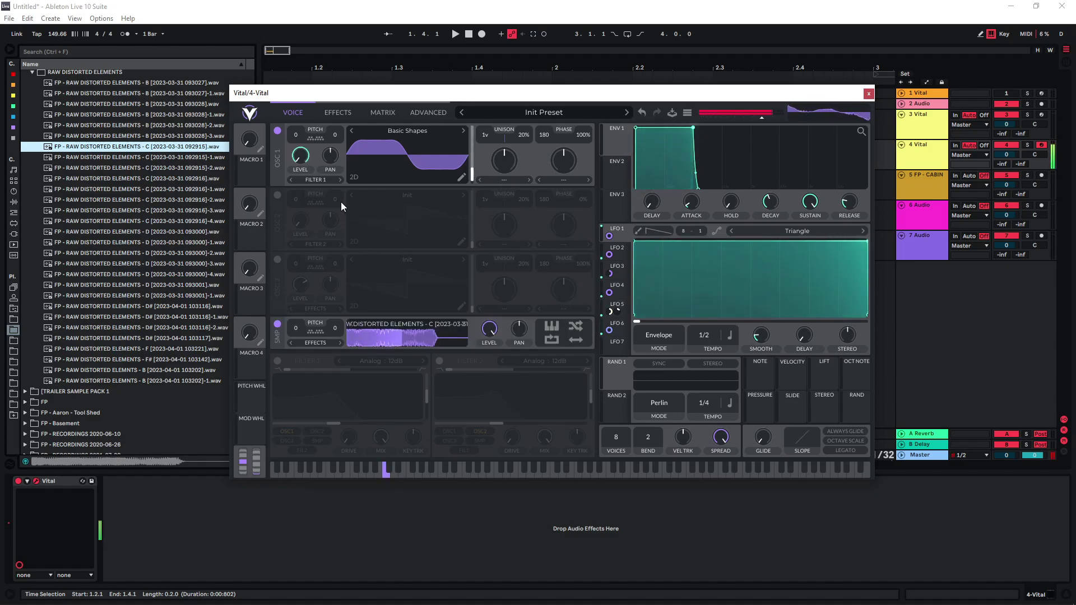
Step: Turn on the Multiband Compressor and Soft Clip Distortion, and set the distortion drive to 3.893 dB
click(315, 115)
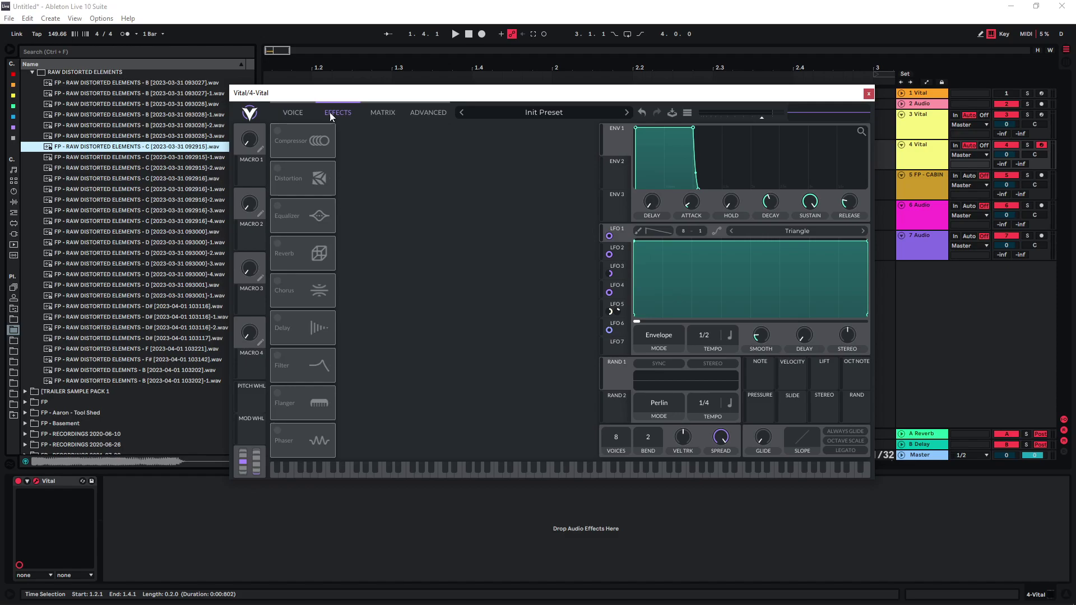
click(277, 132)
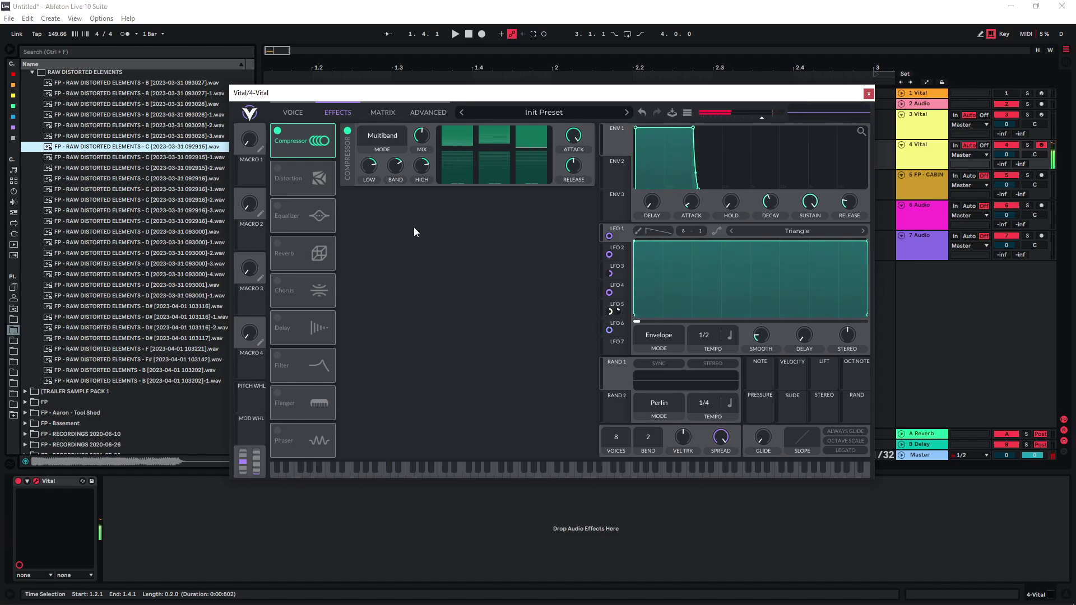
click(280, 171)
mouse_move(503, 204)
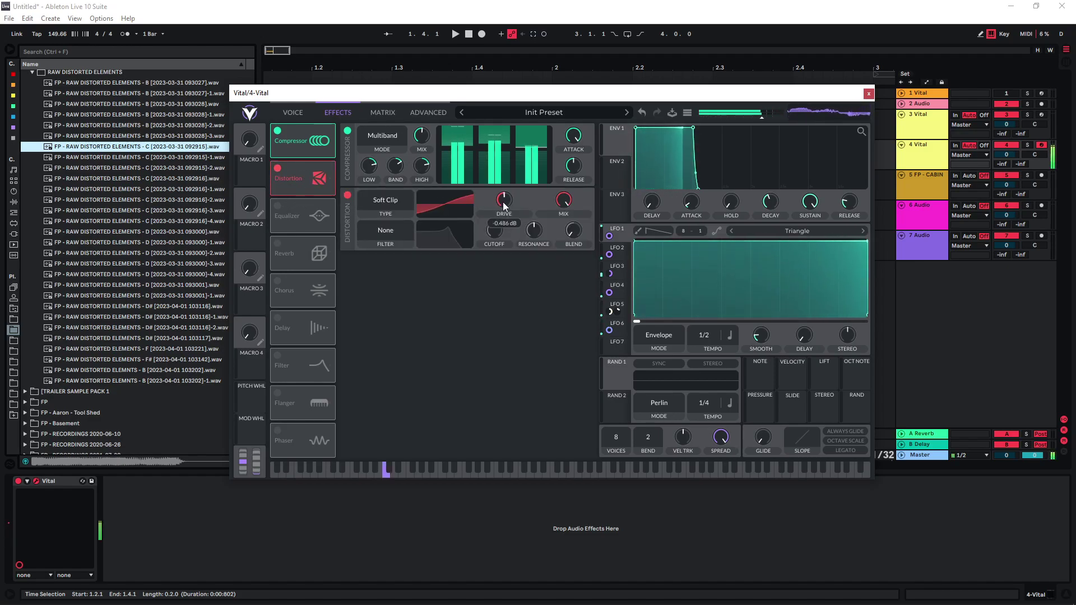
scroll(503, 204, up, 3)
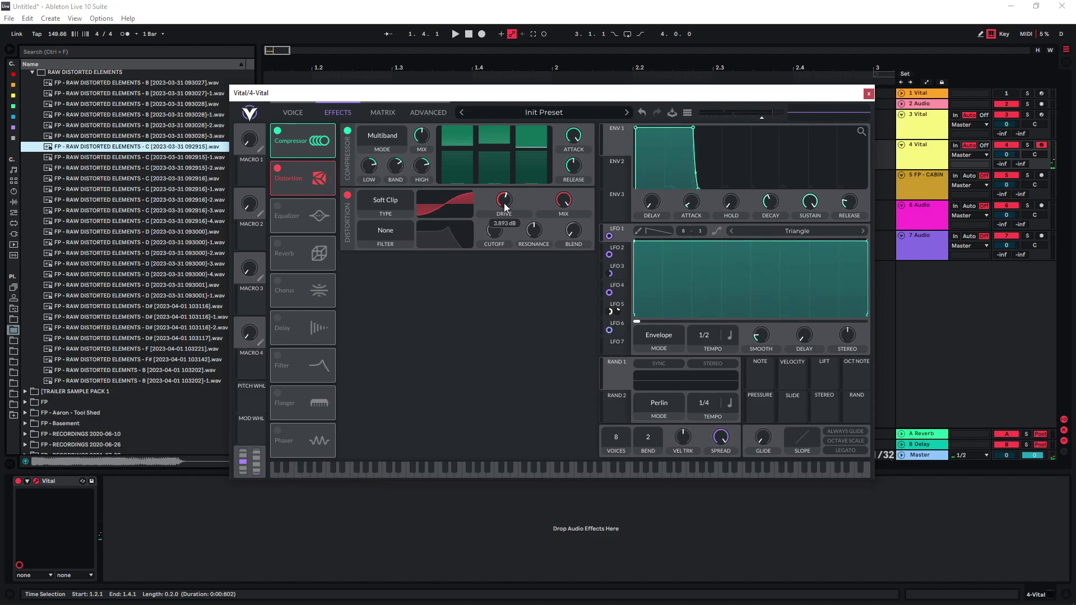
scroll(504, 207, down, 2)
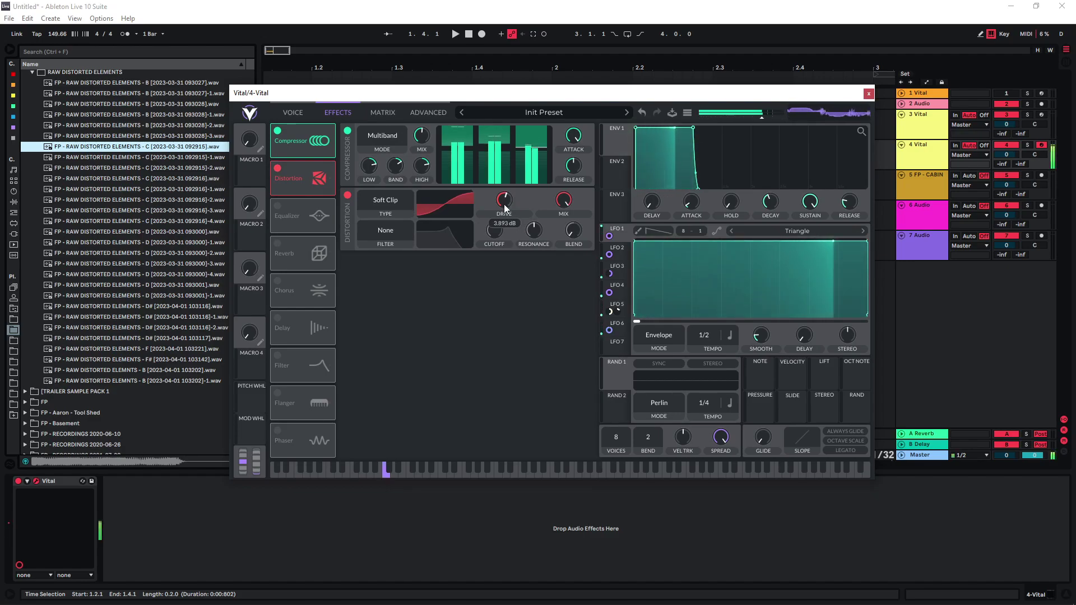
Step: Route oscillator 1 to Direct Out so it bypasses the effects, and turn on the Equalizer
click(293, 112)
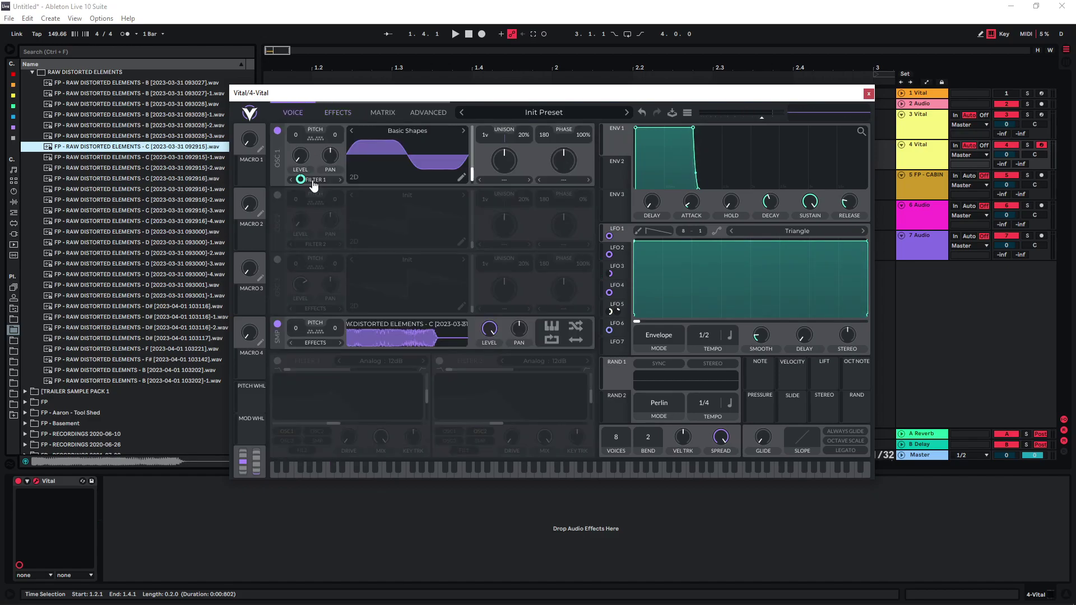
click(312, 179)
click(317, 230)
click(331, 112)
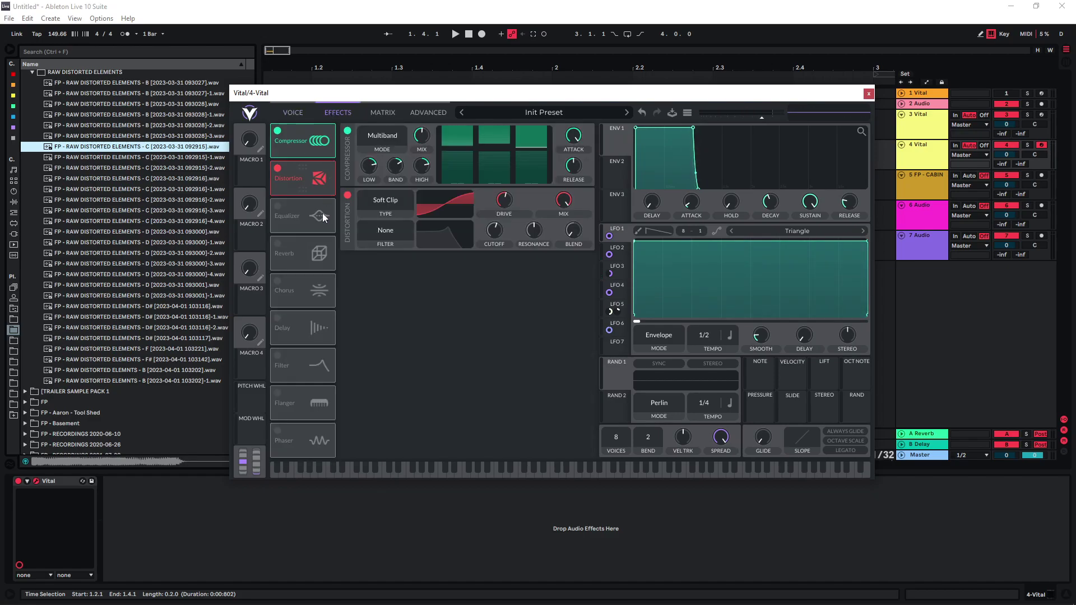
click(278, 206)
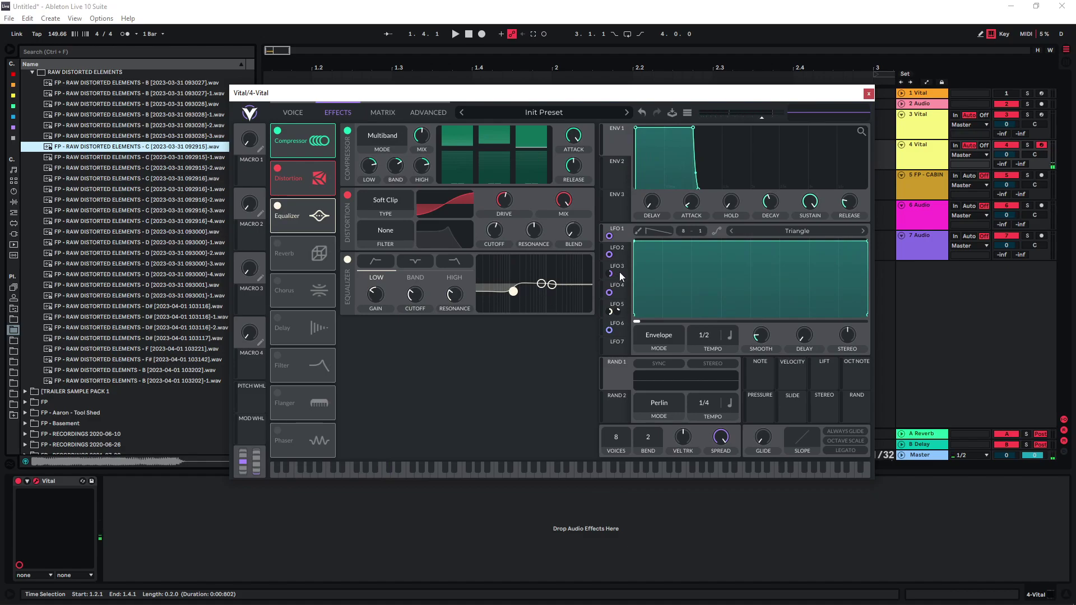
Step: Set LFO 5 to Trigger mode and reshape it into a zigzag with two dips around a high peak, then audition it
click(618, 253)
click(639, 344)
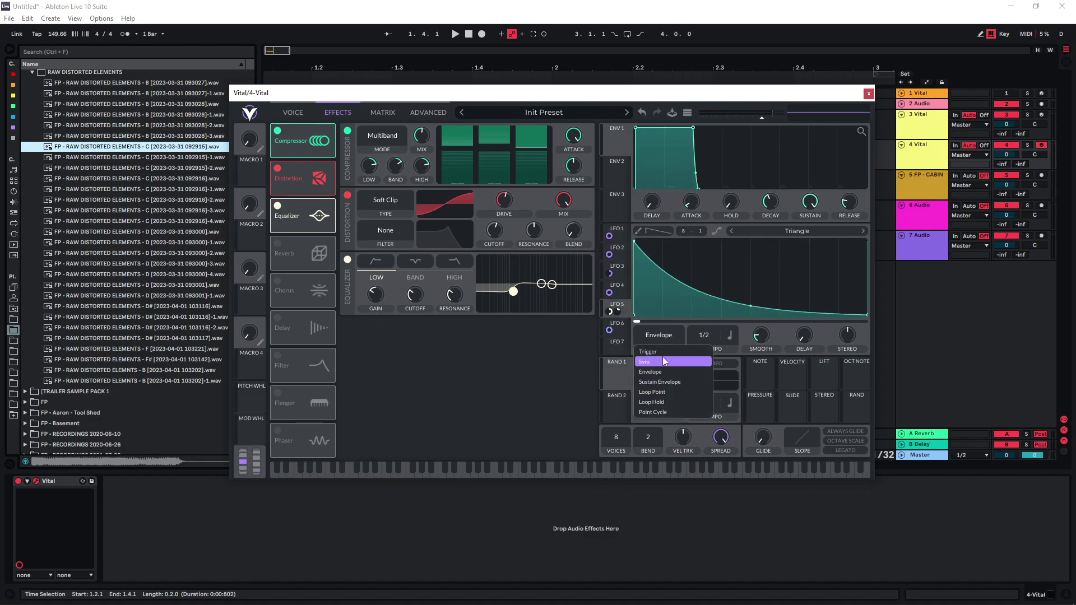
click(662, 357)
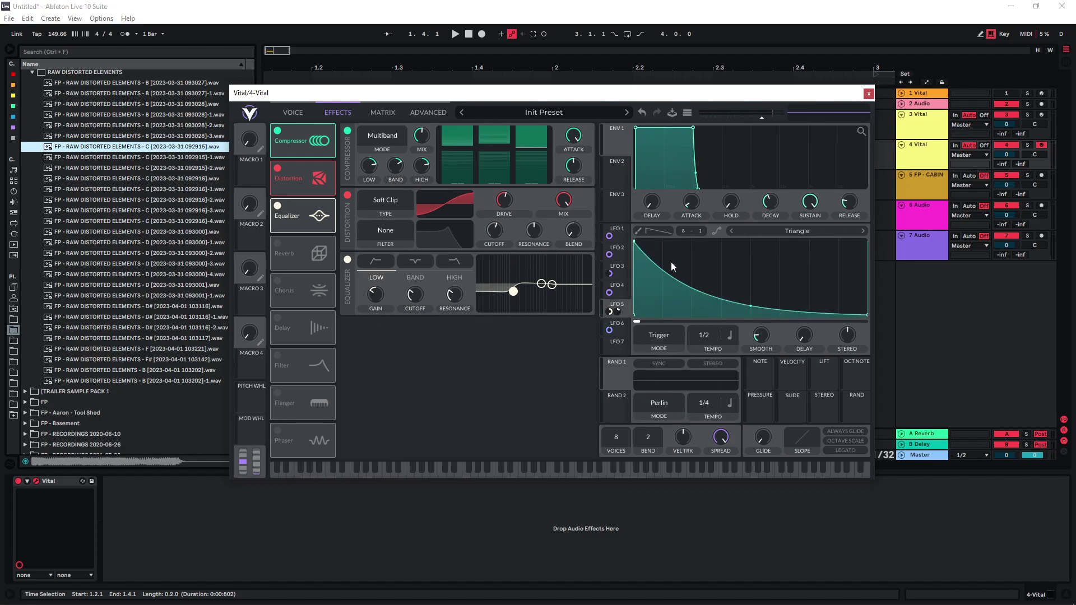
key(a)
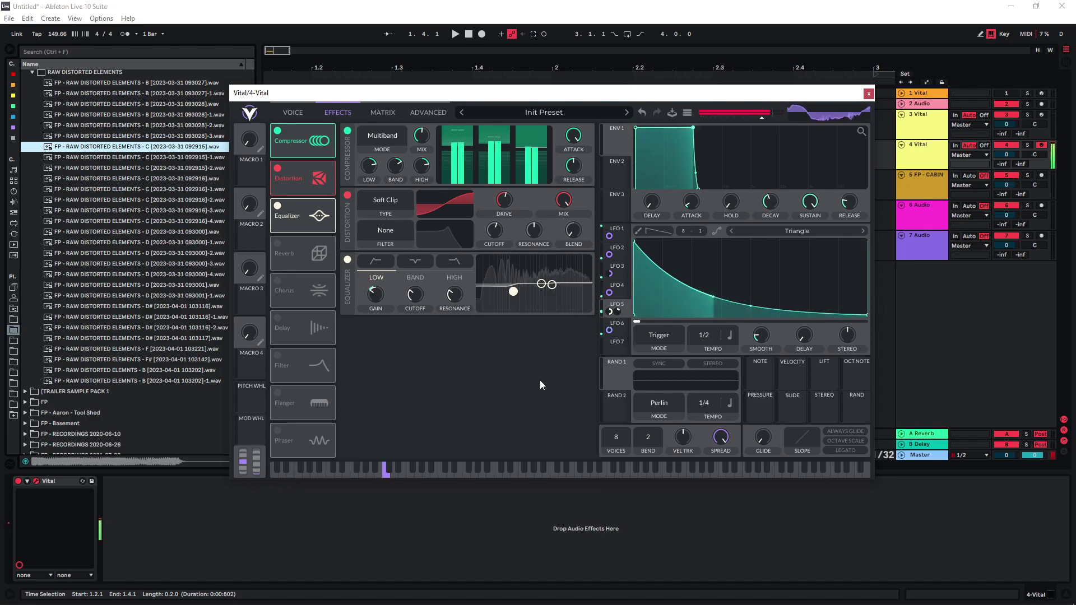
drag(750, 306, 750, 268)
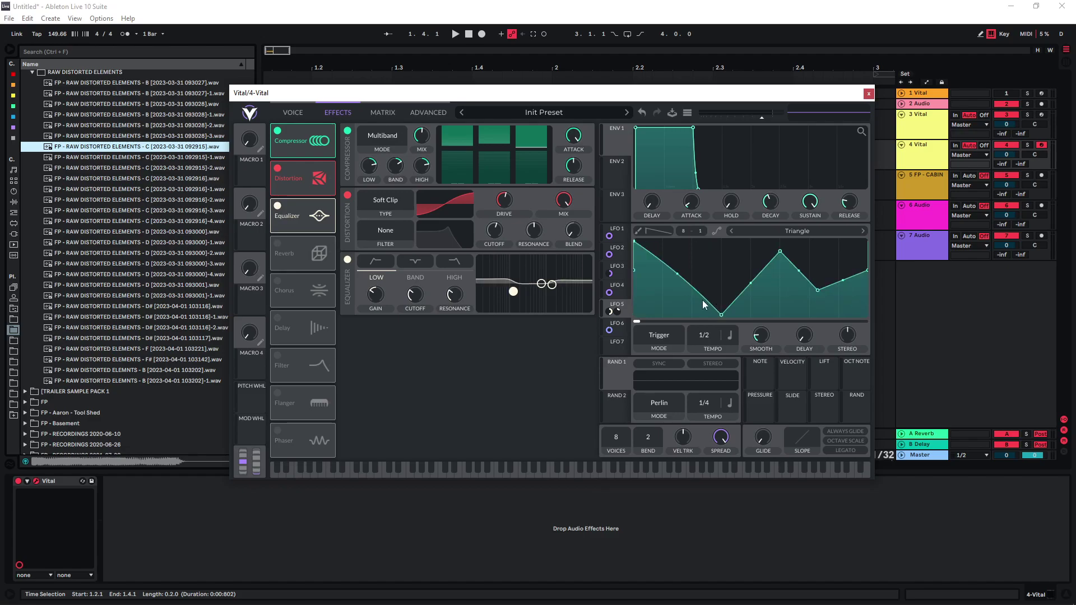
drag(723, 314, 701, 292)
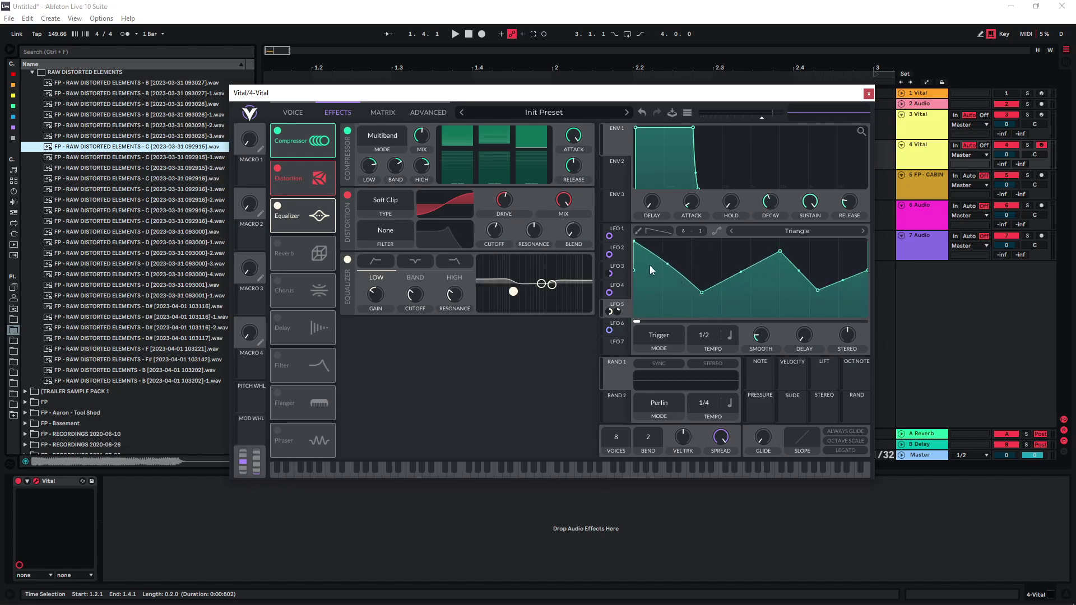
key(a)
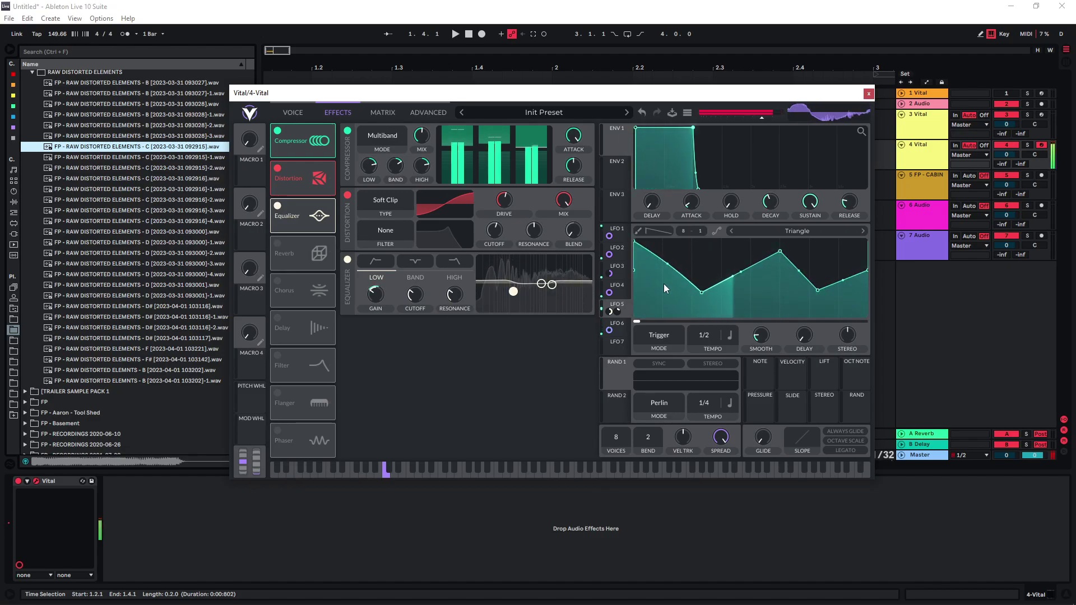
Step: Turn on the Reverb and reshape LFO 6 to hold near full level with a late outward-curved decay at a 1/1 tempo
click(602, 332)
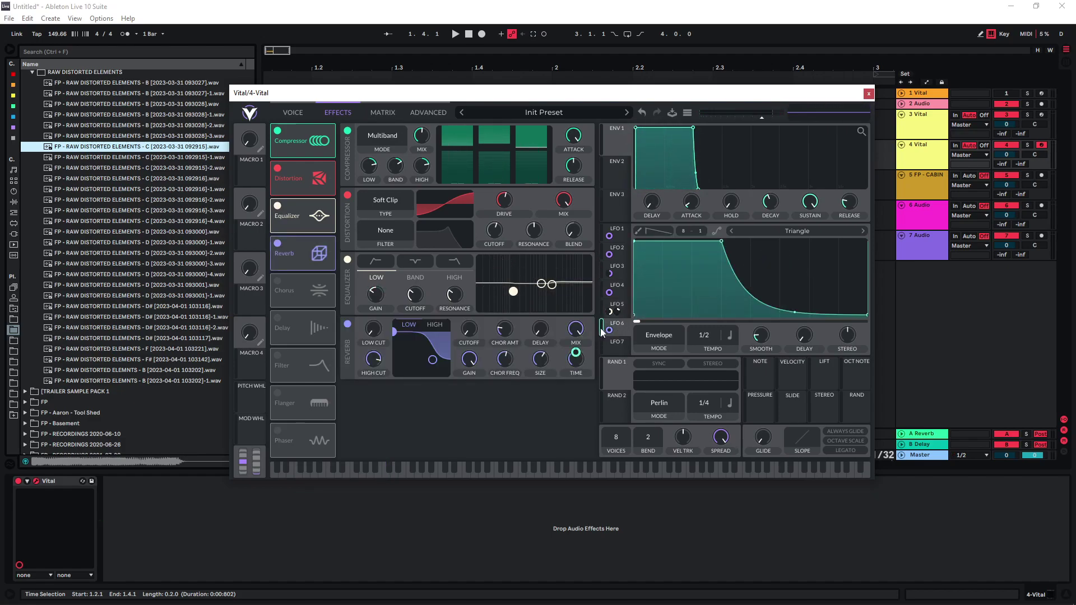
key(a)
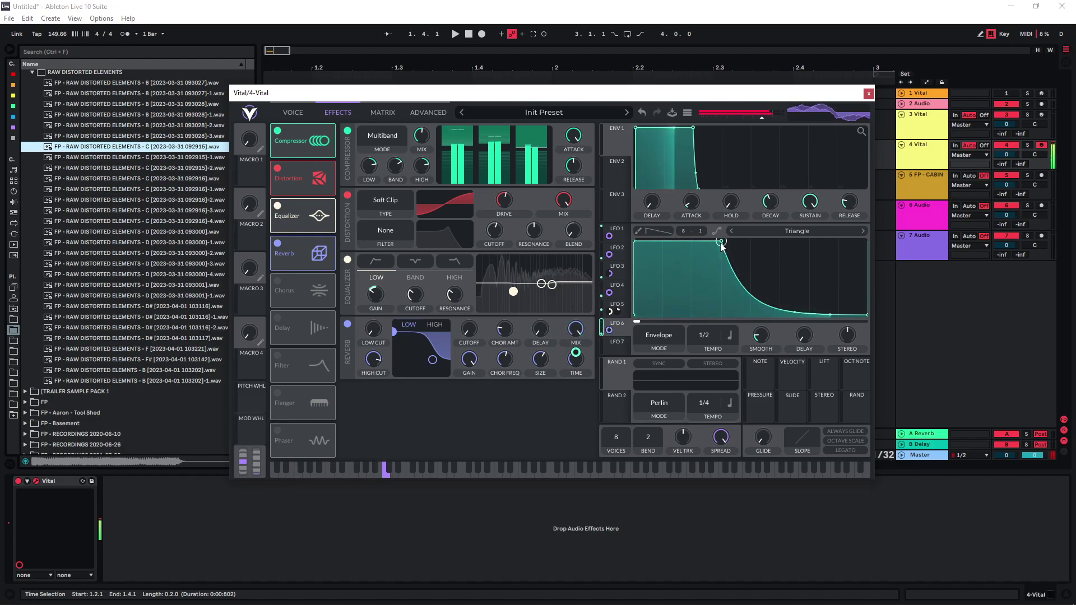
drag(867, 314, 867, 268)
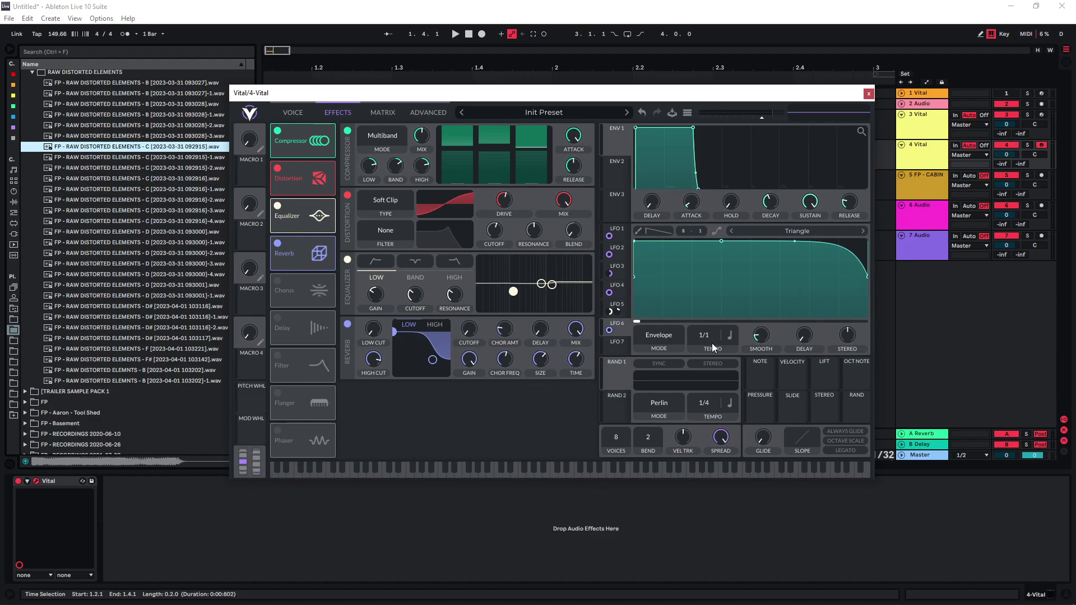
key(a)
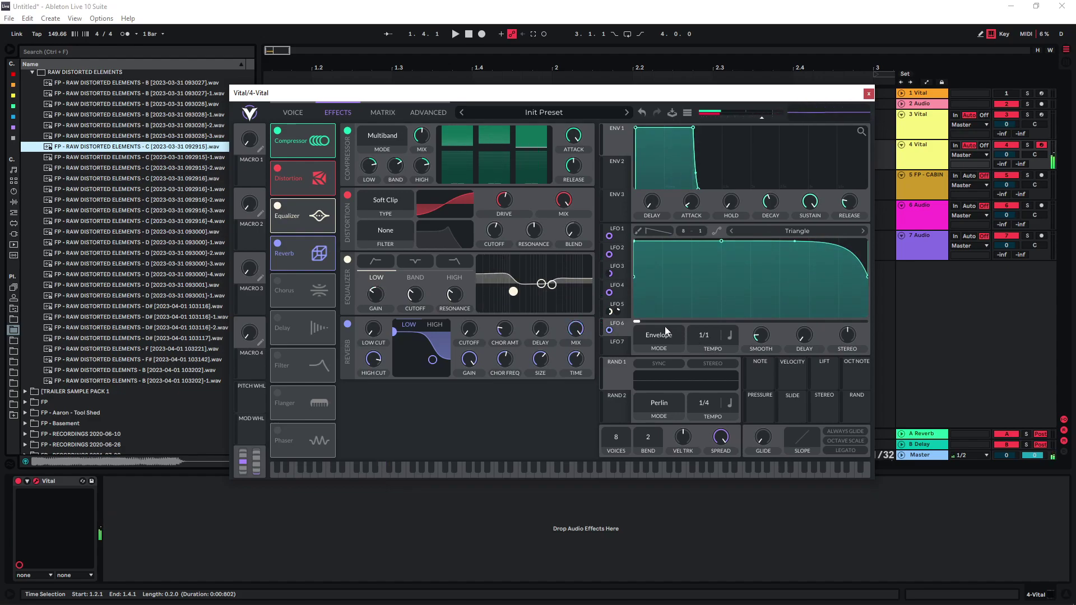
Step: Turn off all four effects and oscillator 1, and audition the dry sample alone
click(278, 130)
click(277, 169)
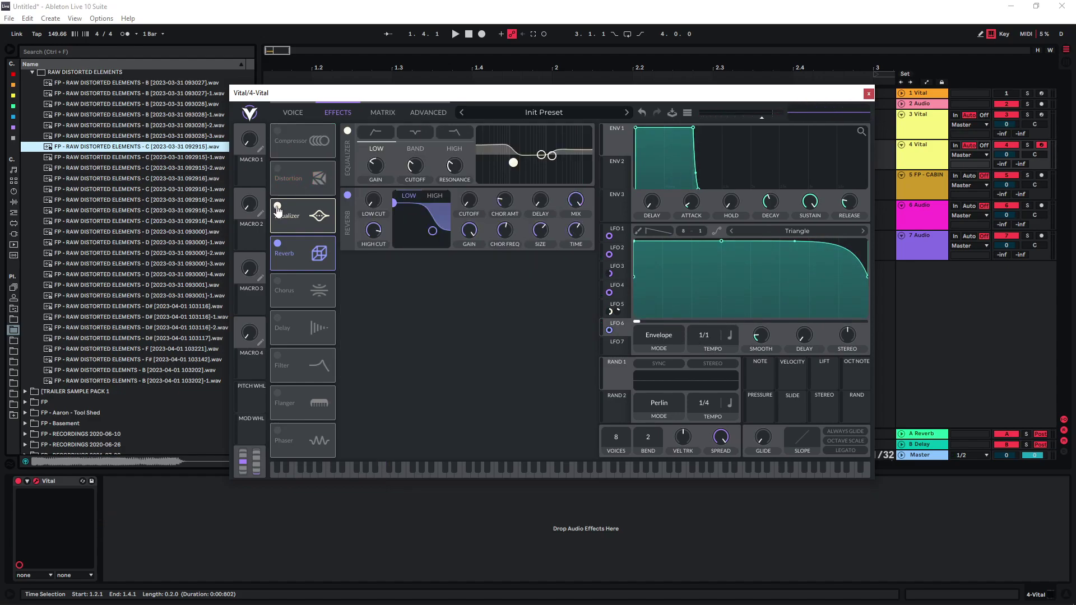
click(277, 205)
click(277, 243)
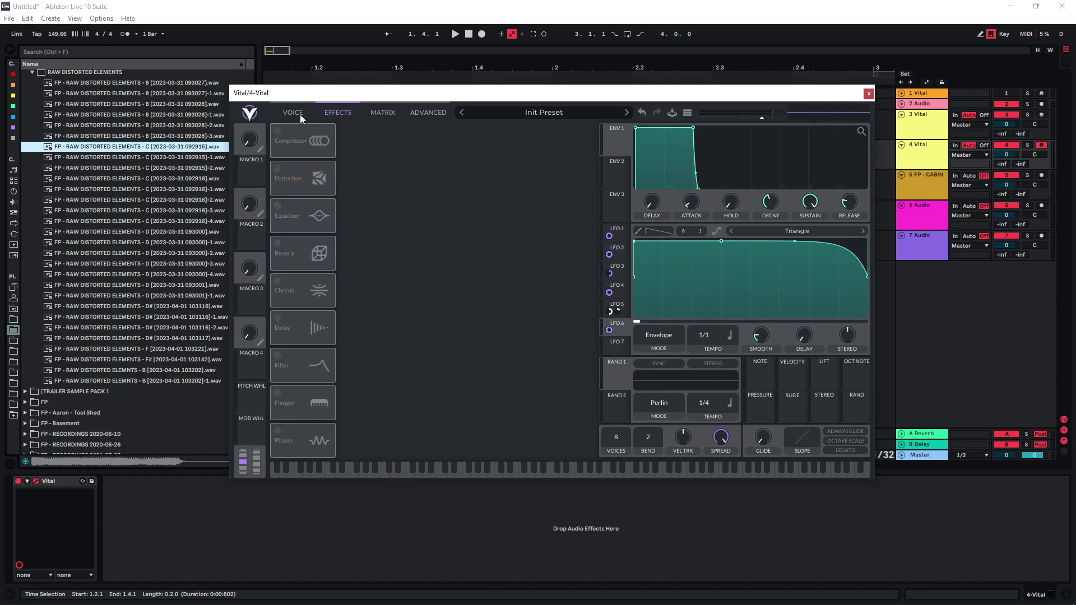
click(293, 113)
click(277, 130)
key(a)
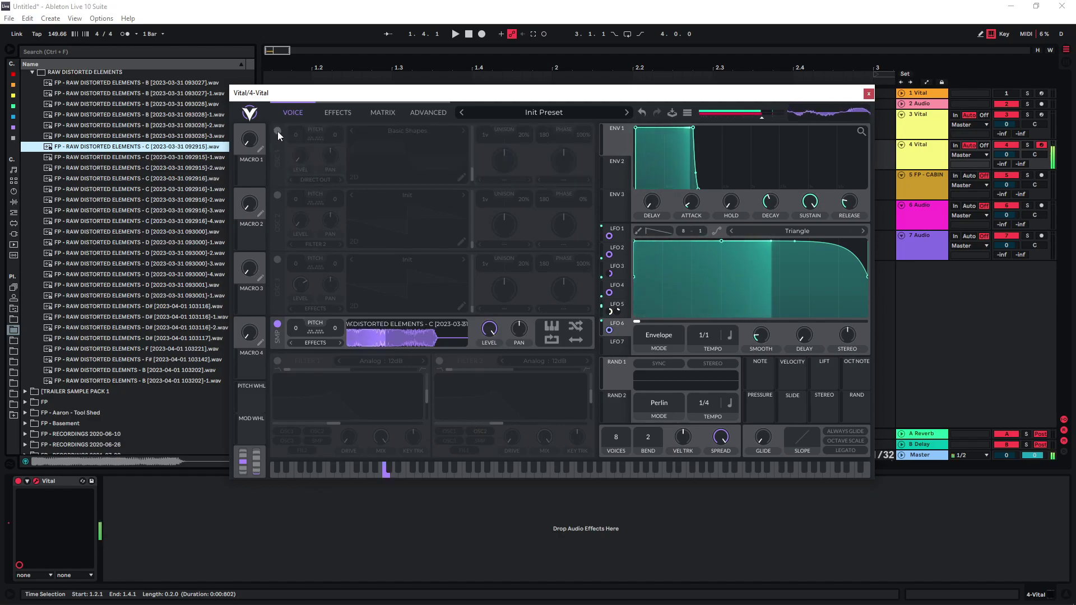
Step: Turn the four effects and oscillator 1 back on, audition the processed sound, and bypass the Reverb
click(325, 113)
click(277, 131)
click(278, 168)
click(278, 205)
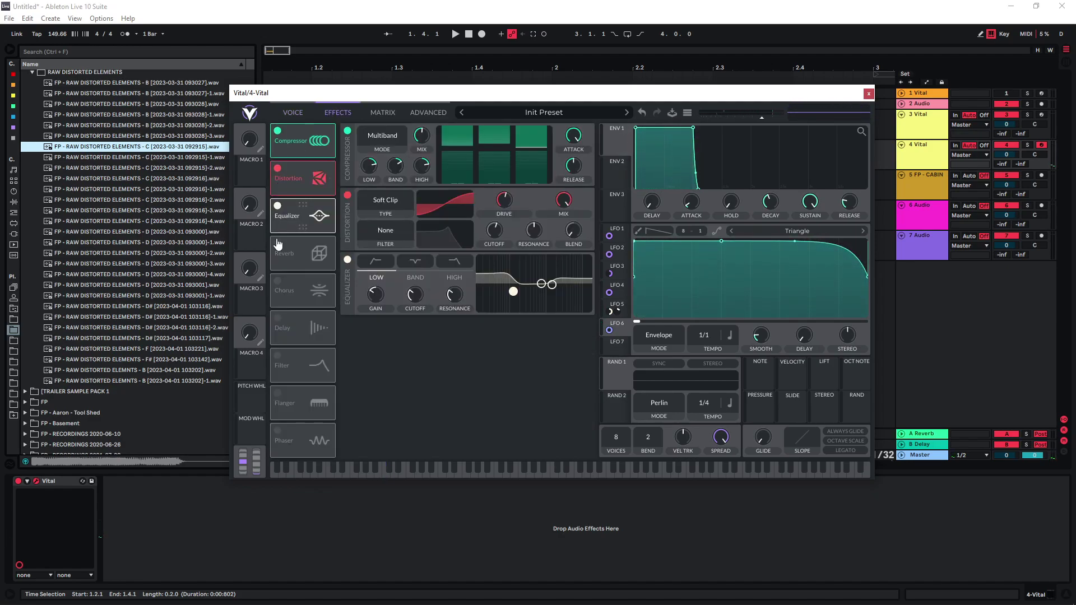
click(277, 243)
key(a)
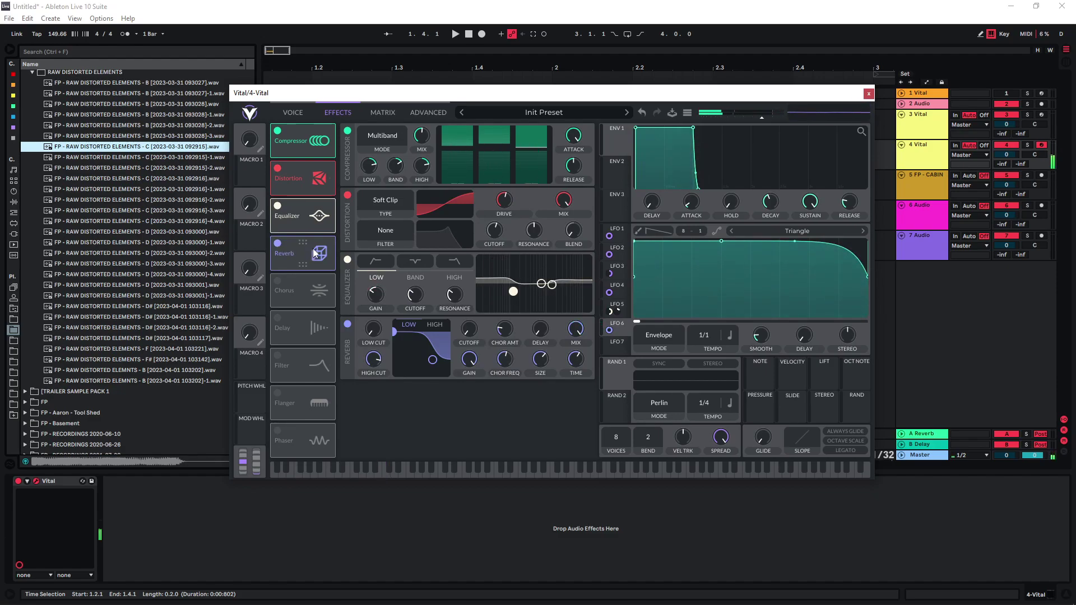
click(277, 243)
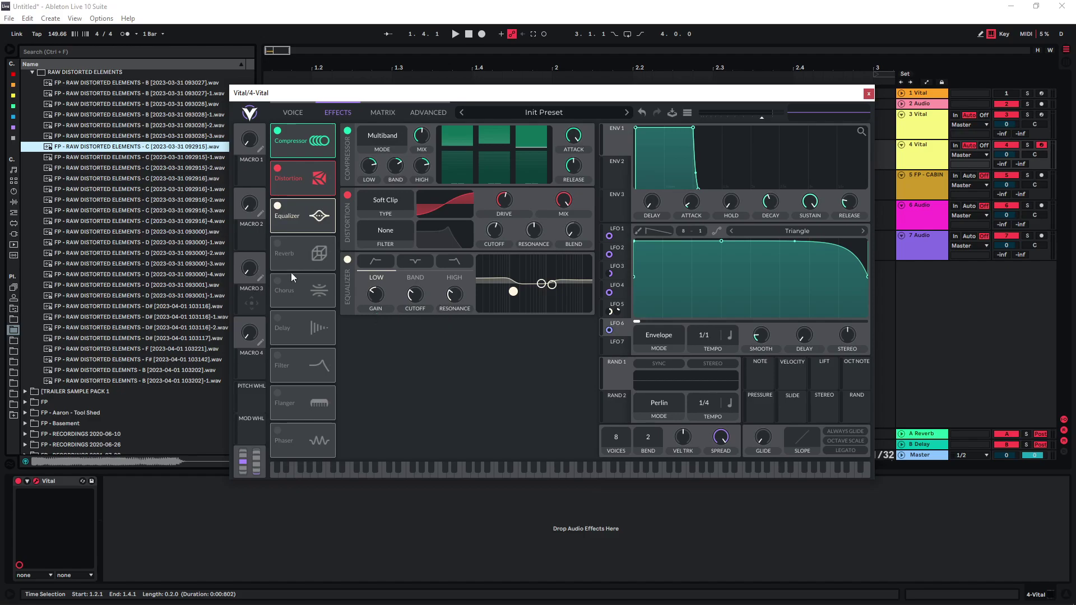
click(293, 112)
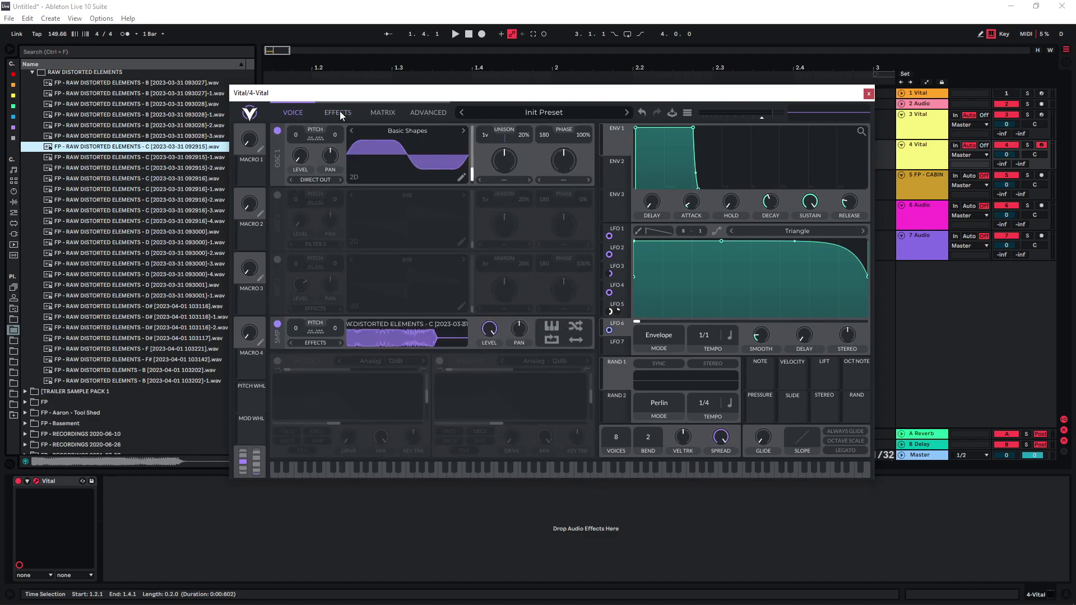
Step: Turn on key tracking for the sampler, transpose oscillator 1 to -36 semitones, and audition several notes
click(552, 326)
key(z)
key(d)
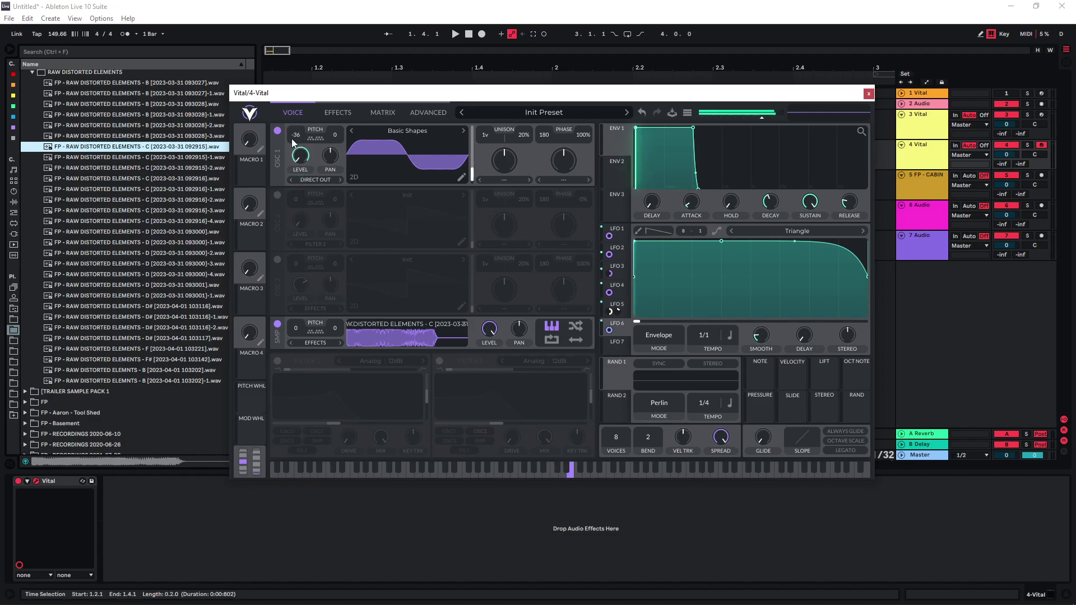
key(g)
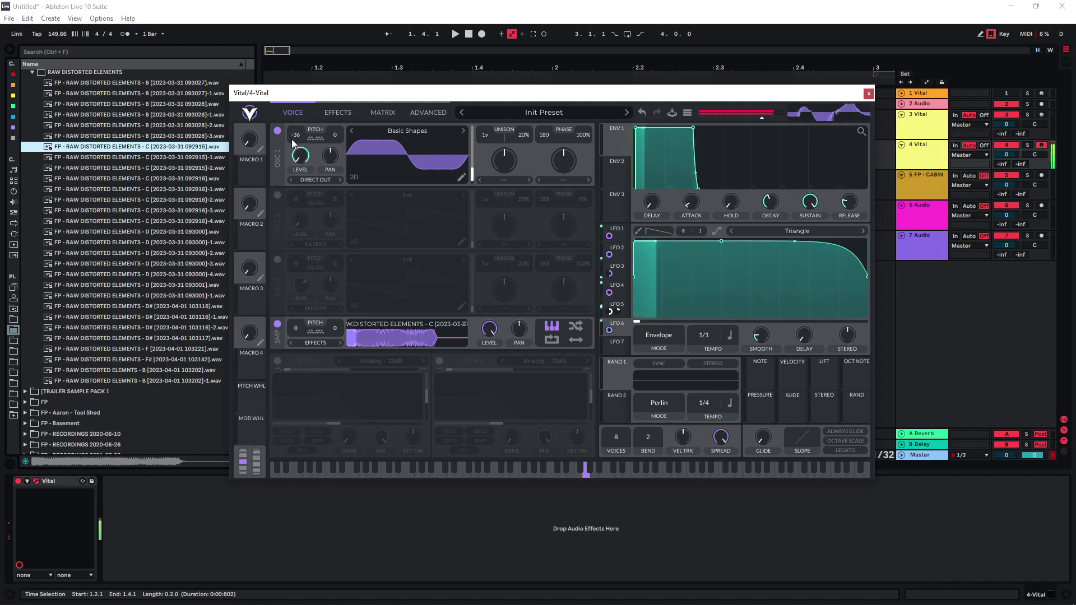
key(a)
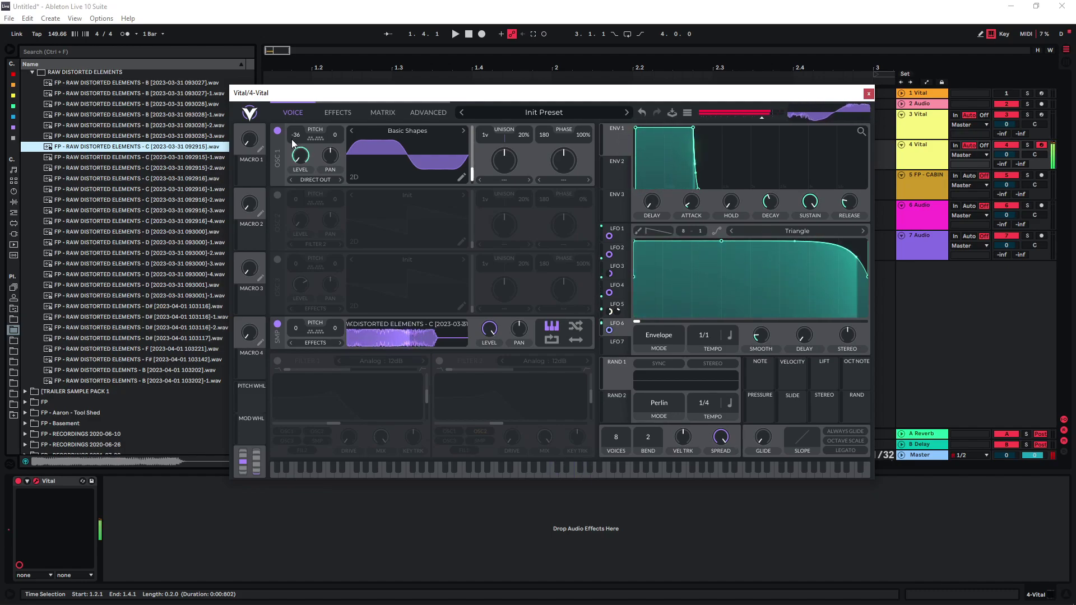
key(d)
key(s)
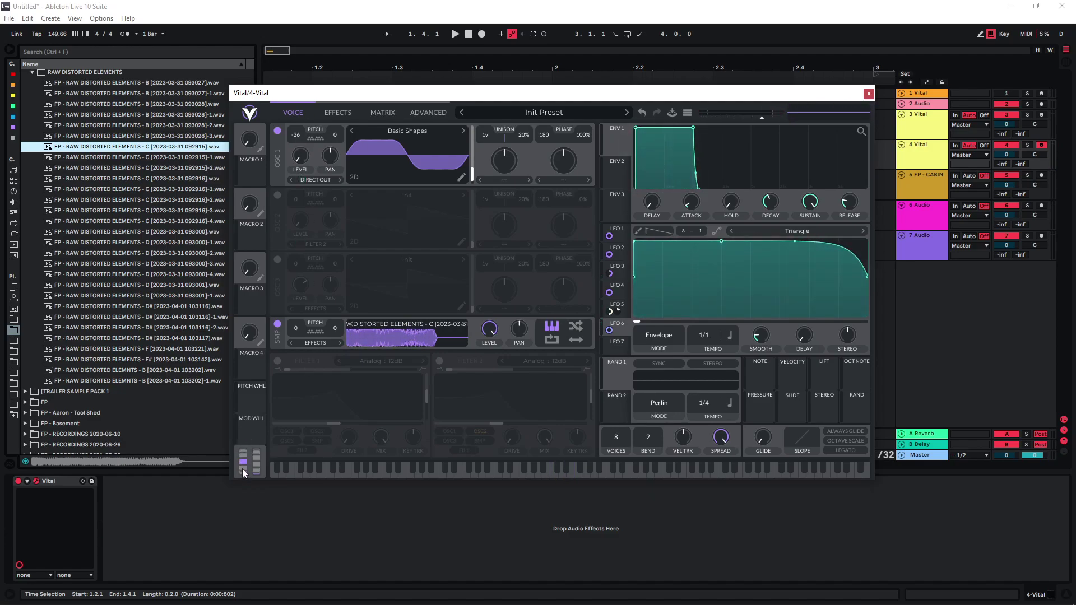
key(a)
Step: Set the patch to 1 voice, raise the glide amount and turn on Legato, then audition it
mouse_move(242, 469)
mouse_down()
mouse_move(245, 436)
mouse_move(244, 474)
mouse_up()
drag(609, 478, 615, 508)
drag(763, 440, 763, 439)
key(a)
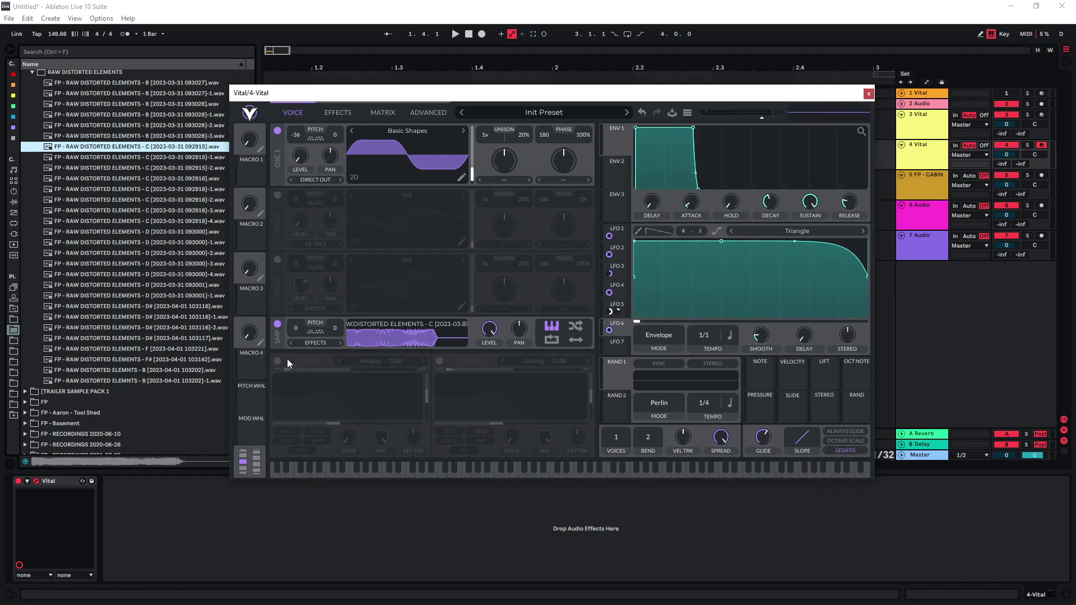
Step: Turn the Reverb back on and return to the oscillator view
click(338, 112)
click(277, 243)
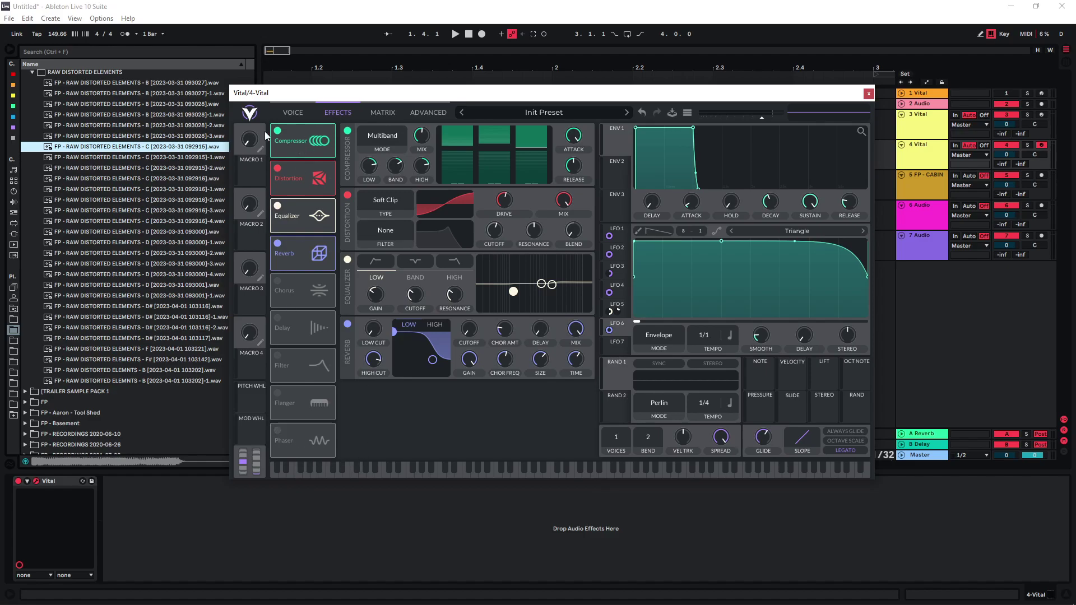
click(292, 112)
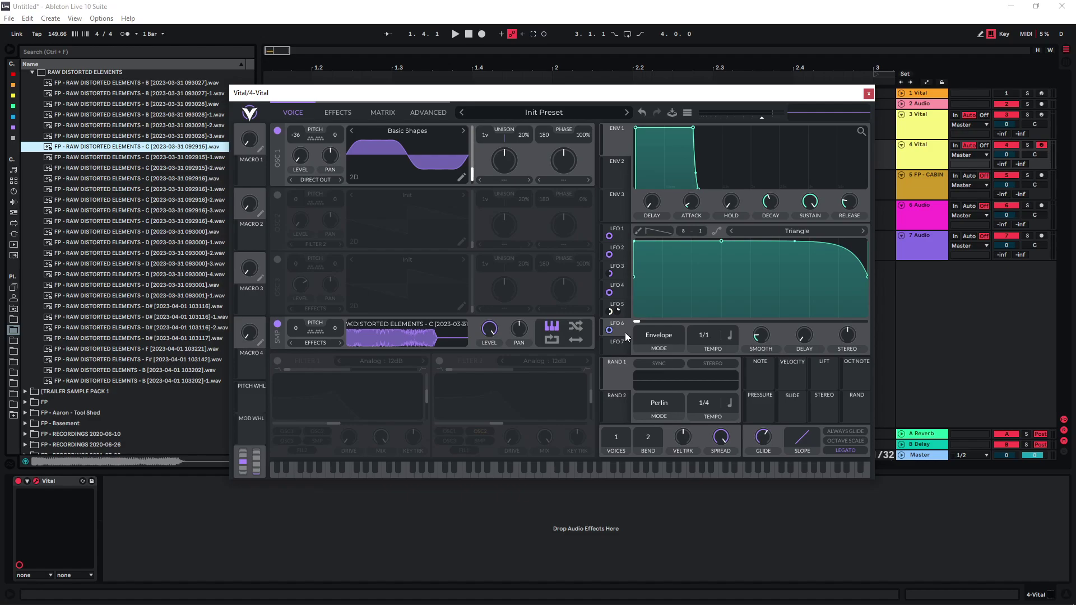